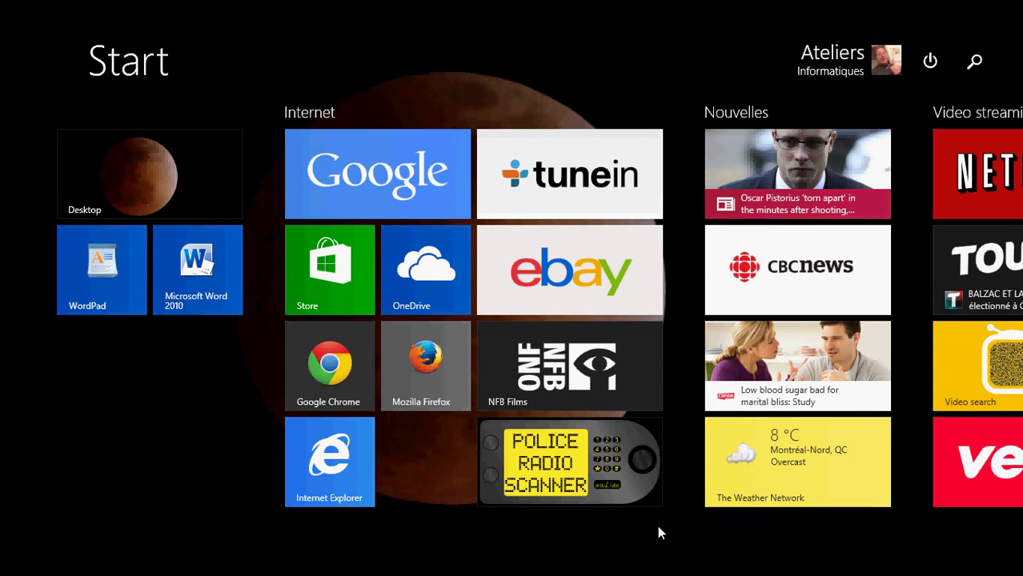
# - Open the desktop from the Start screen and turn on the display of desktop icons
pyautogui.click(185, 169)
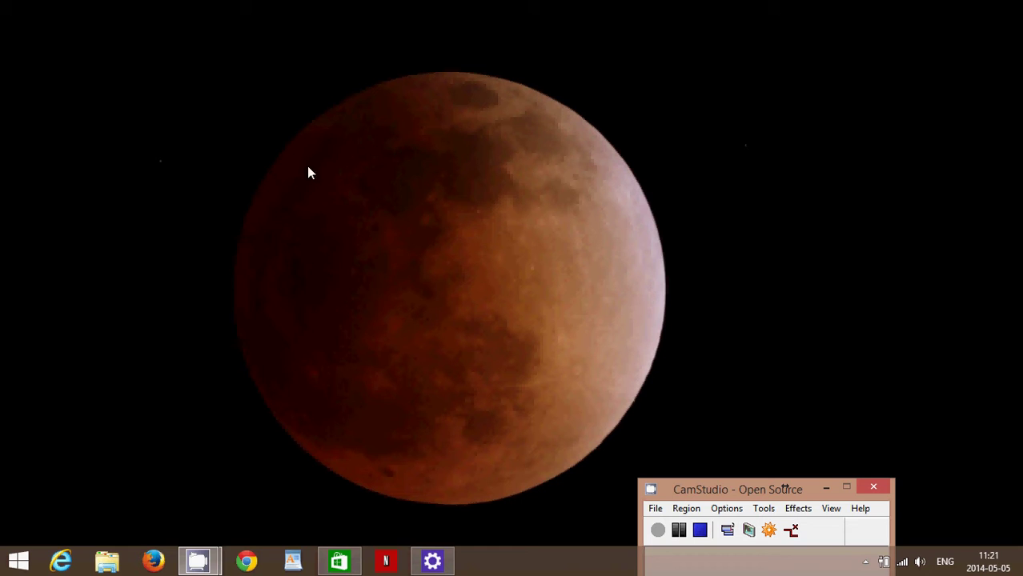
pyautogui.rightClick(546, 193)
pyautogui.moveTo(688, 231)
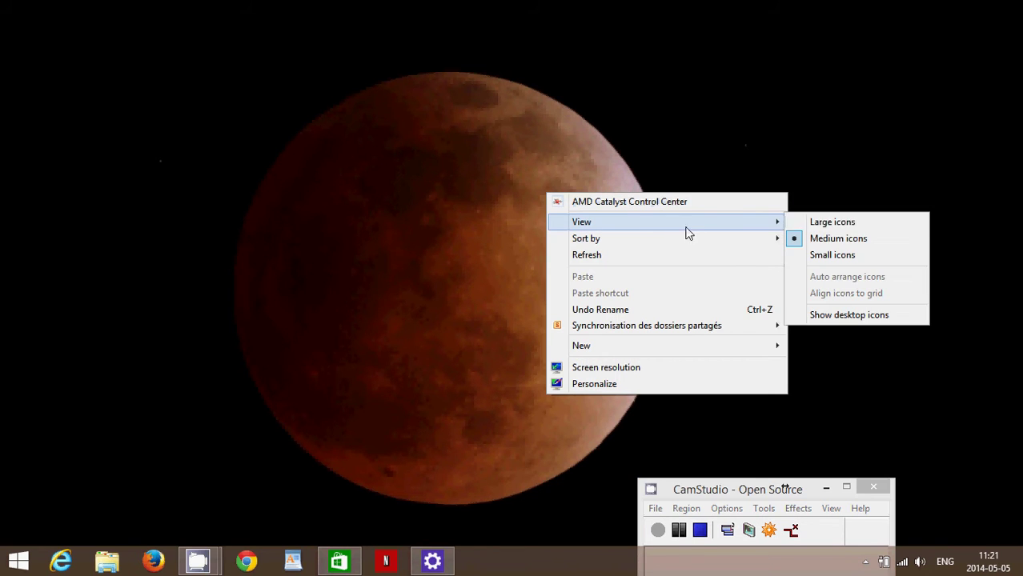
pyautogui.click(842, 315)
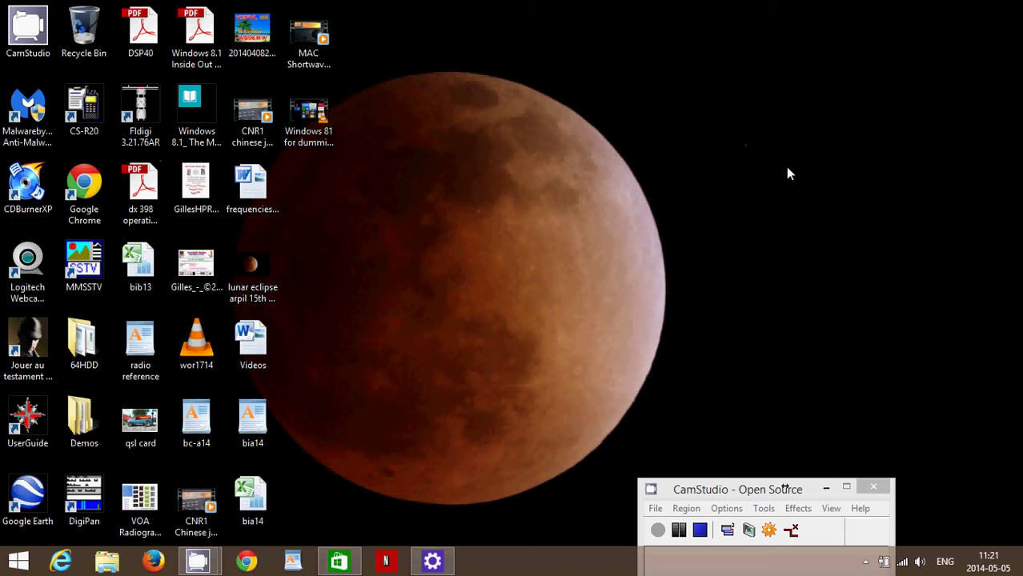
# - View the Start screen's Customize bar and the charms, and return to the desktop
pyautogui.press('super')
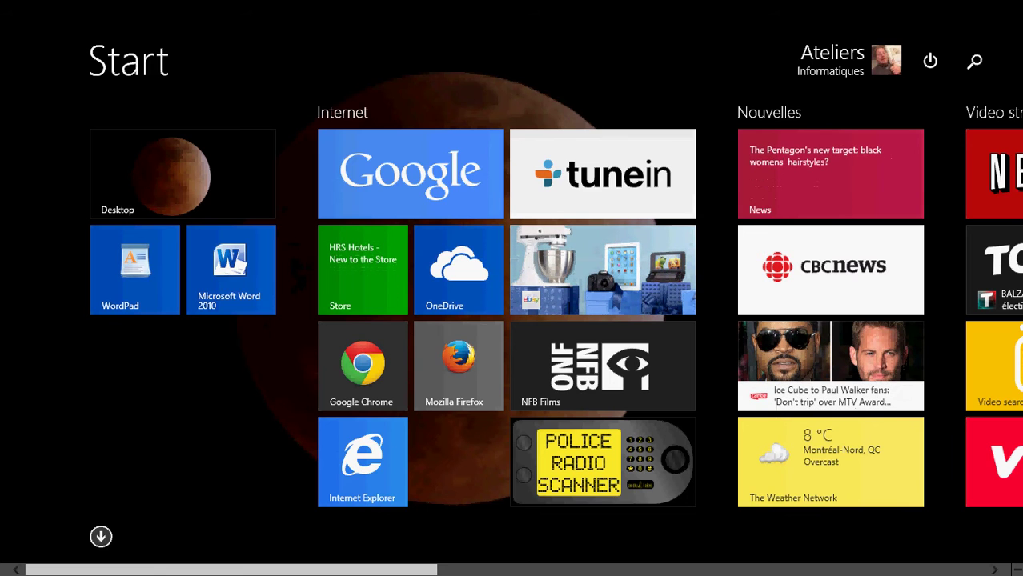
pyautogui.press('super+z')
pyautogui.moveTo(982, 149)
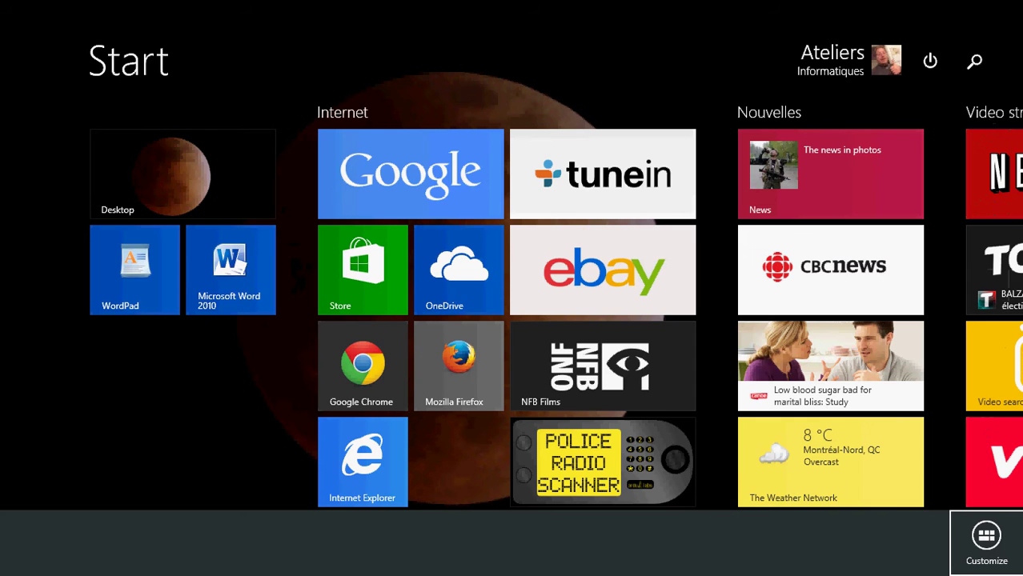
pyautogui.moveTo(997, 230)
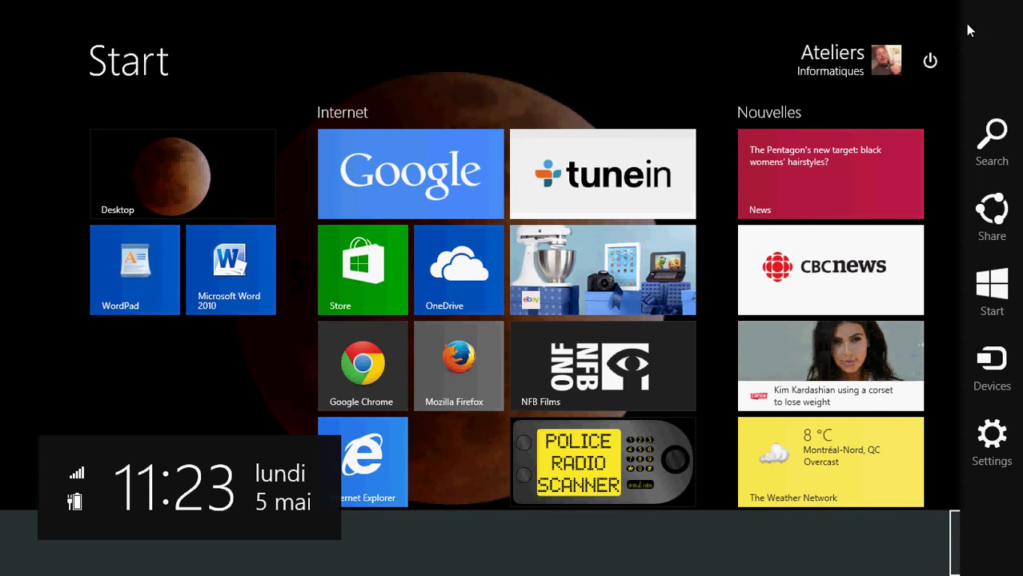
pyautogui.click(181, 186)
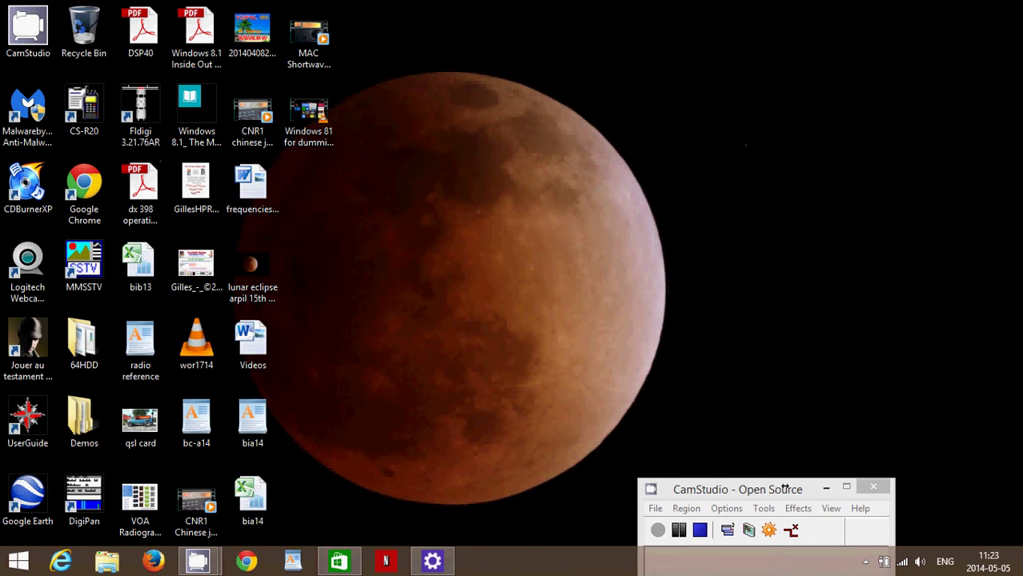
# - Search everywhere for "desktop" through the Search charm and open the Desktop result
pyautogui.moveTo(1020, 3)
pyautogui.moveTo(1021, 8)
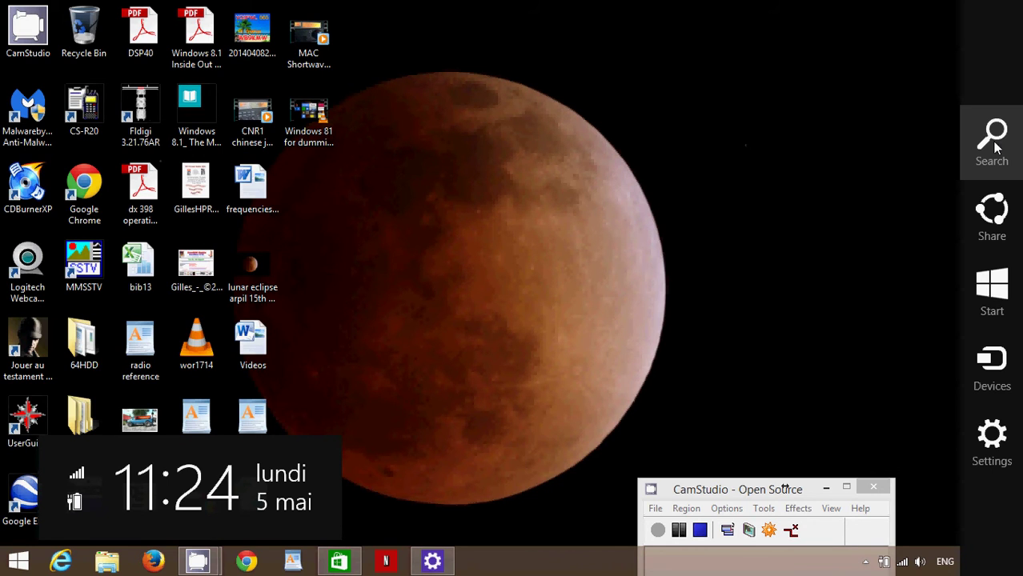
pyautogui.click(992, 142)
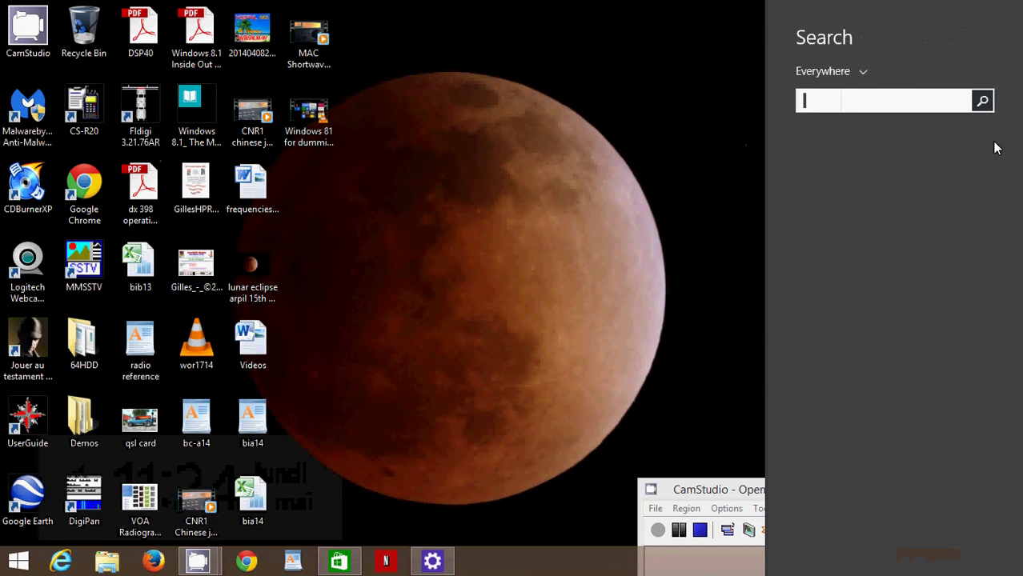
pyautogui.write('desktop')
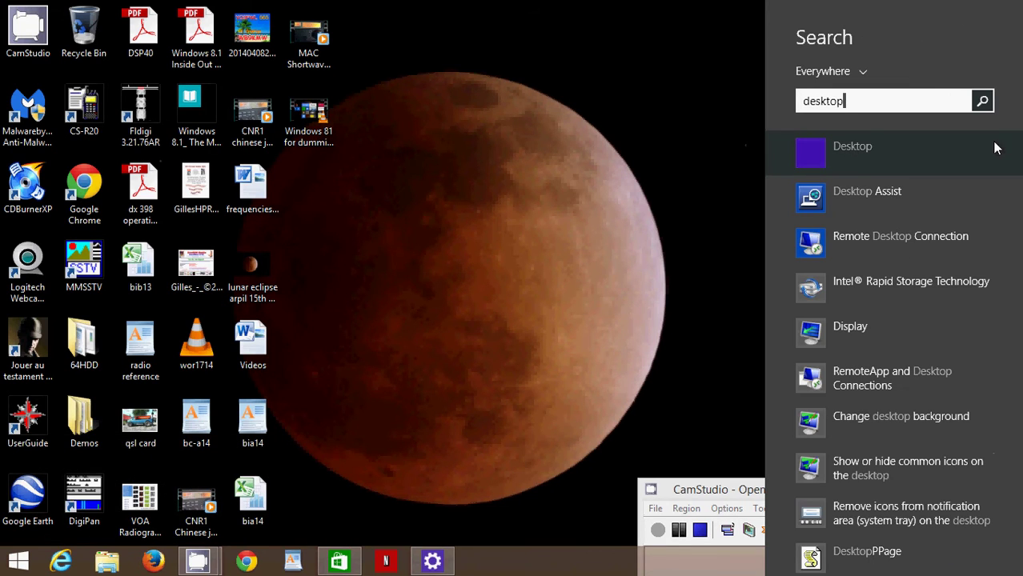
pyautogui.click(861, 149)
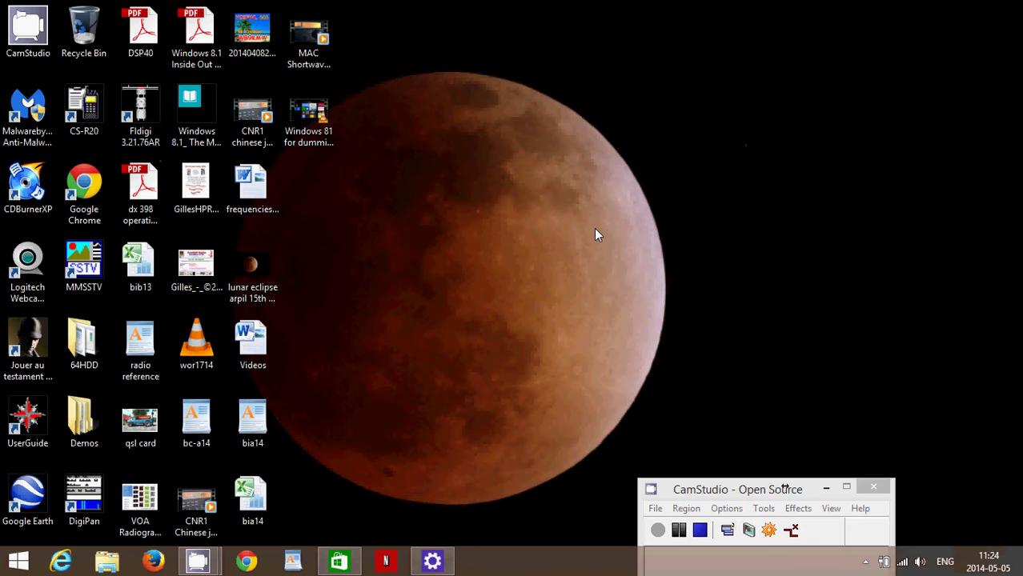
# - Switch back and forth between the Start screen and the desktop, and view the desktop's context options
pyautogui.press('super')
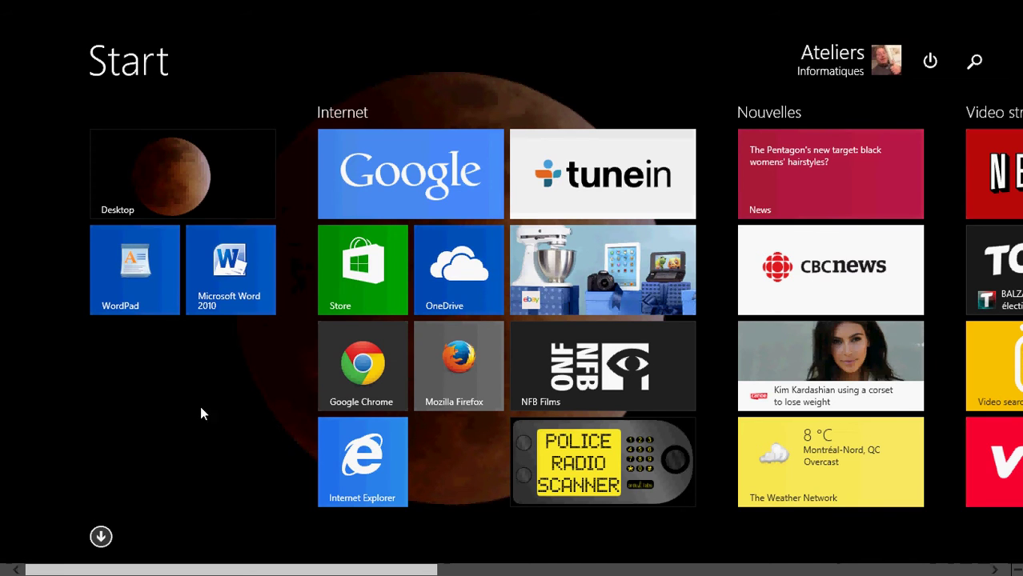
pyautogui.moveTo(3, 573)
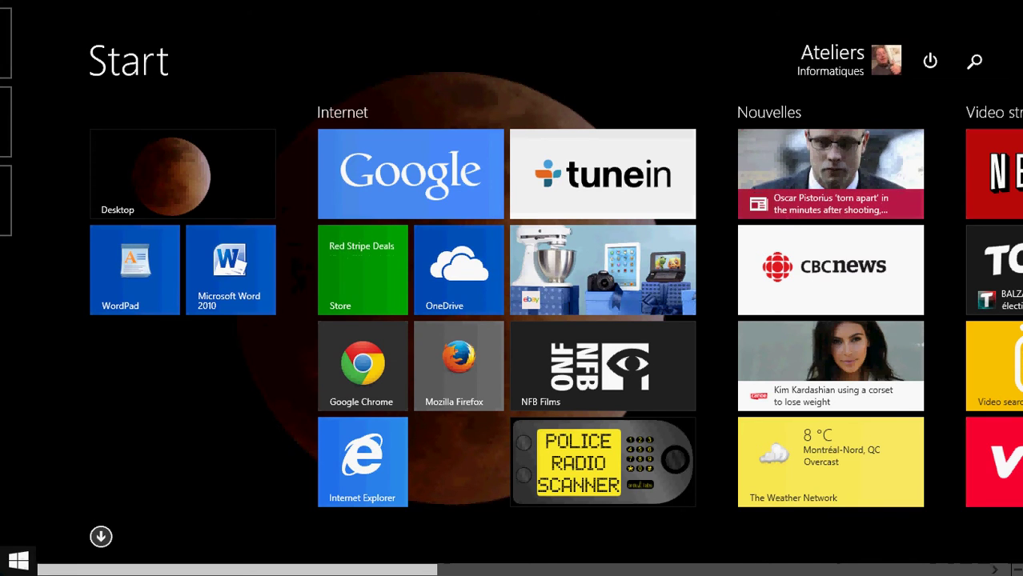
pyautogui.click(9, 566)
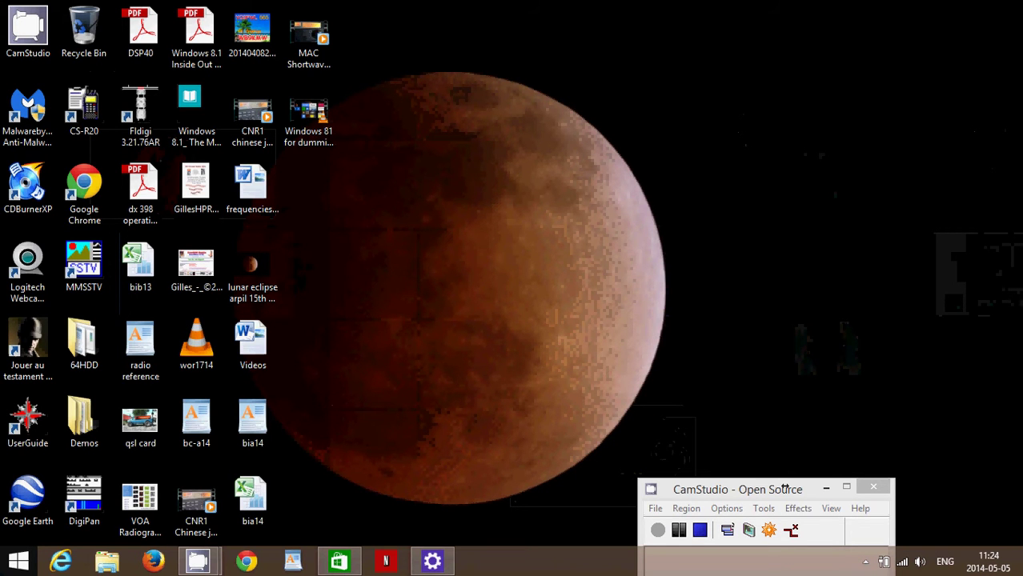
pyautogui.press('super')
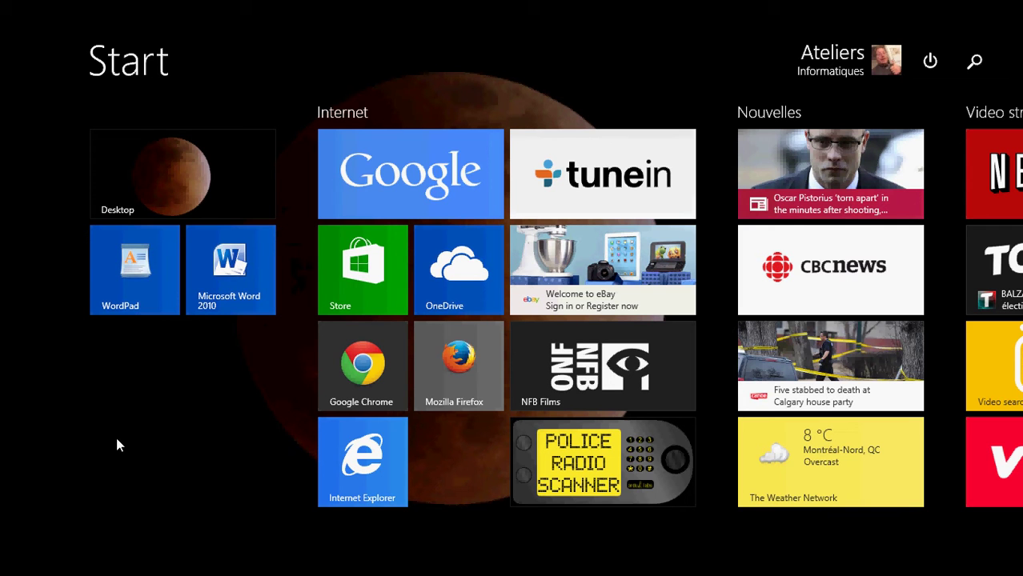
pyautogui.click(201, 182)
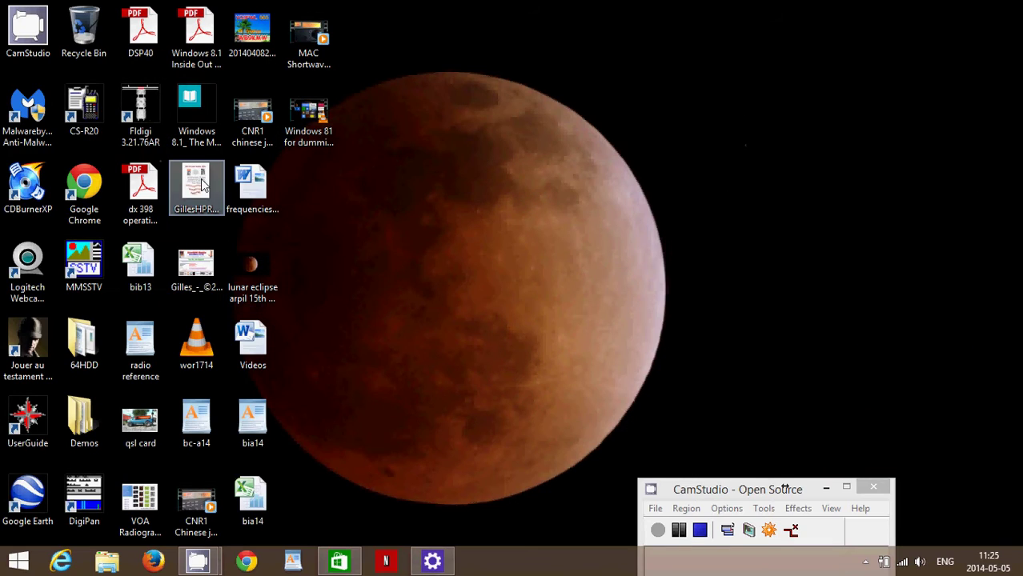
pyautogui.rightClick(679, 93)
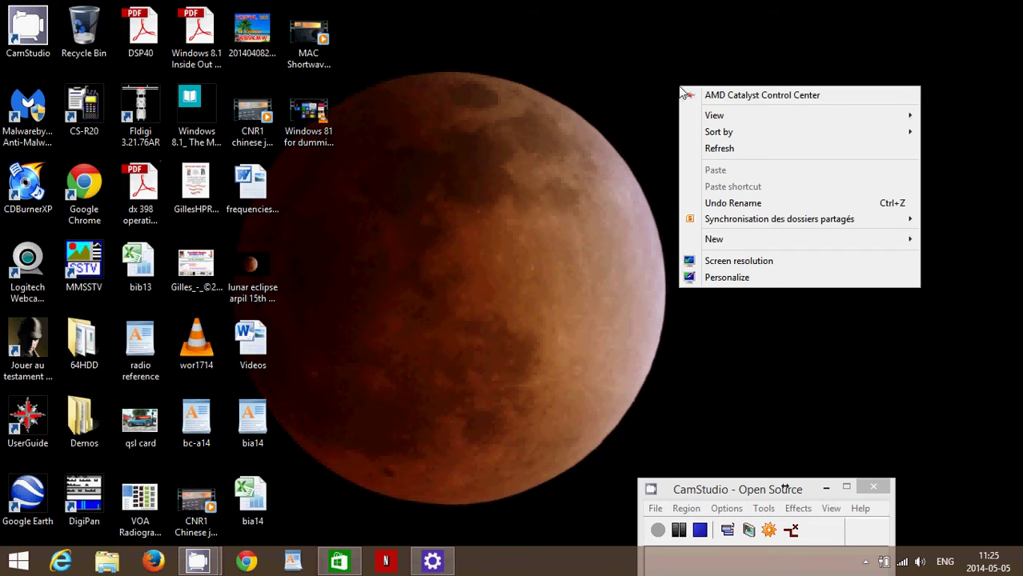
pyautogui.click(544, 224)
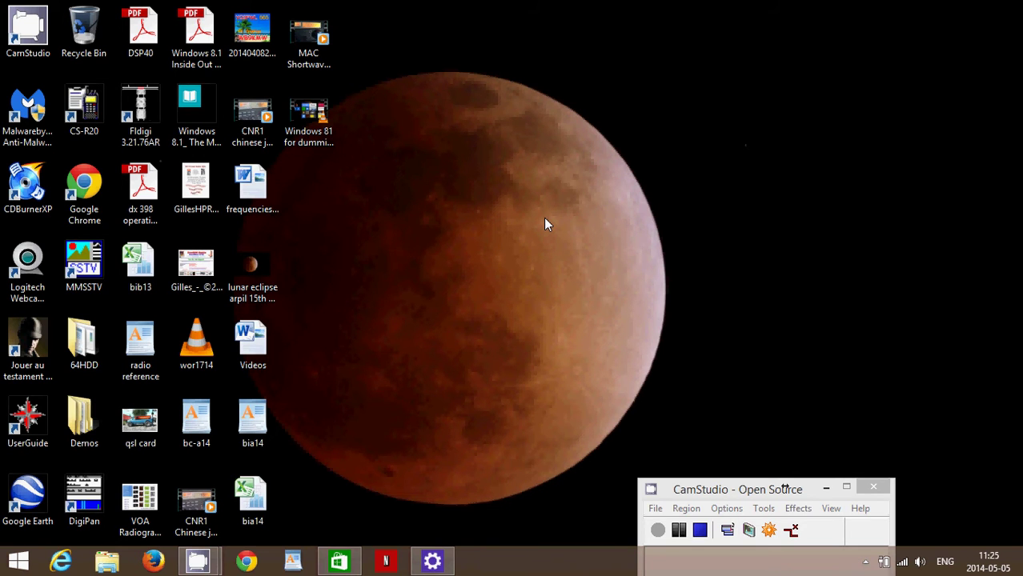
# - From the Start screen, close the running PC settings and Store apps in the list of open apps
pyautogui.press('super')
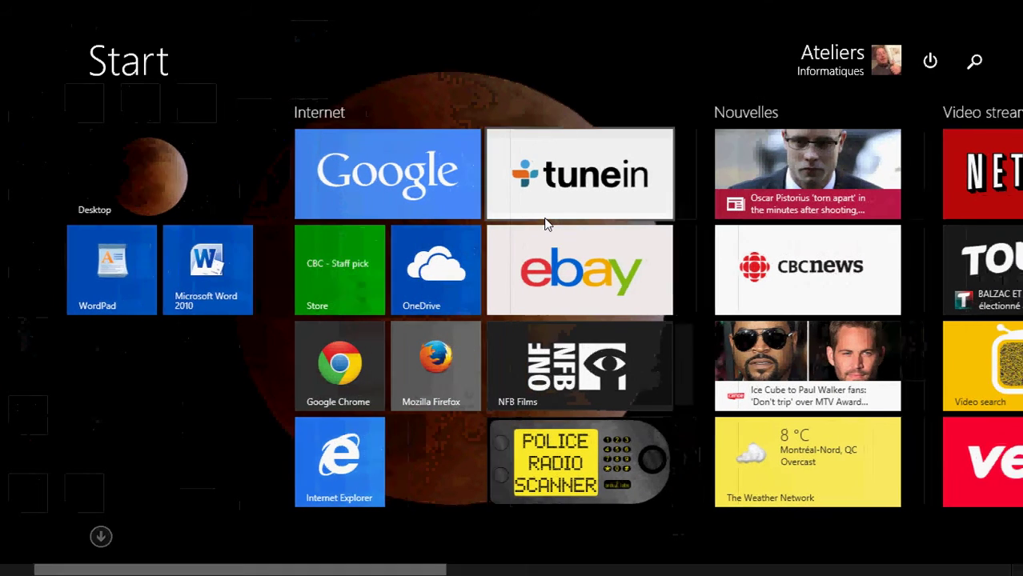
pyautogui.scroll(-3, 544, 224)
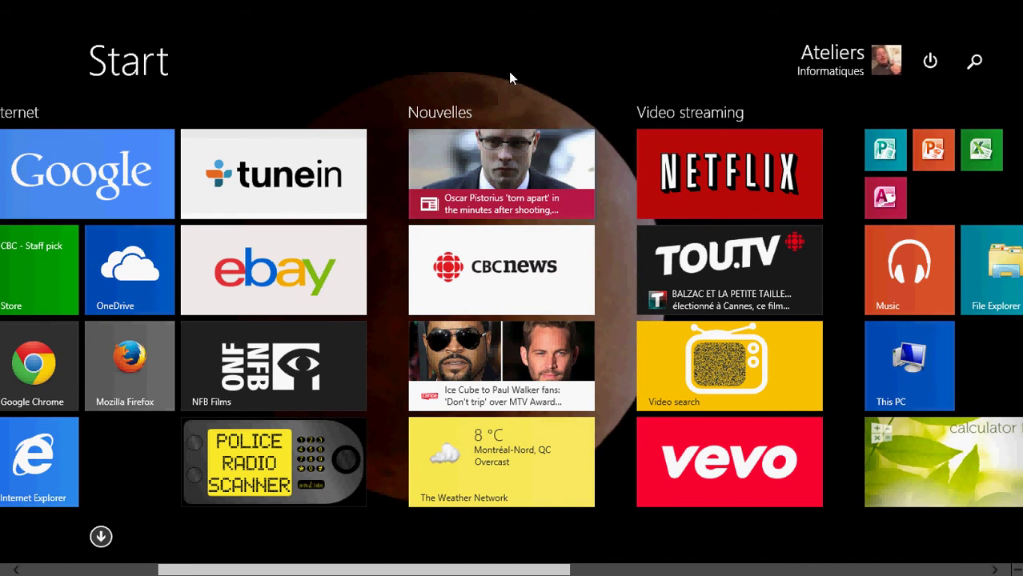
pyautogui.scroll(3, 510, 77)
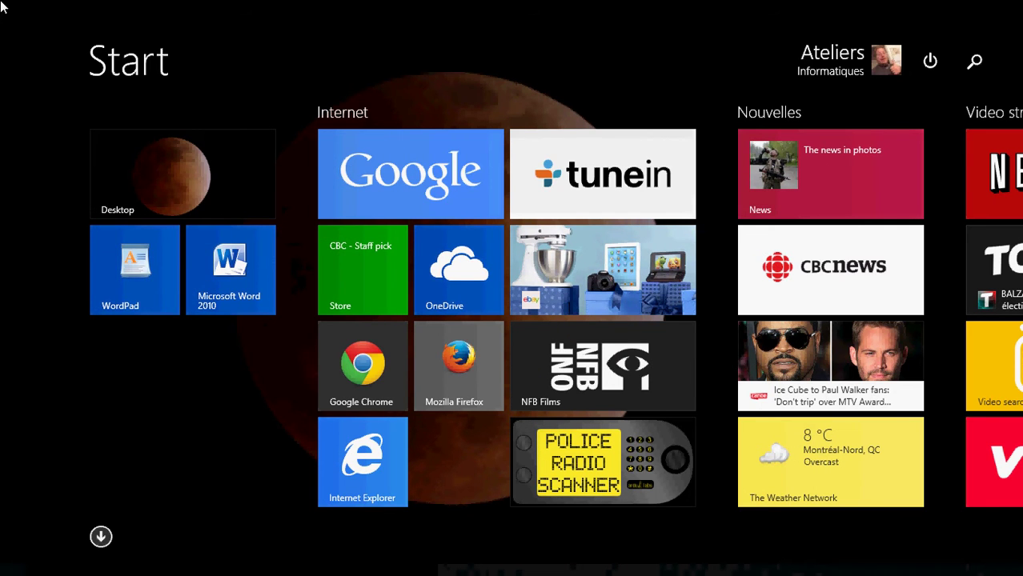
pyautogui.moveTo(2, 4)
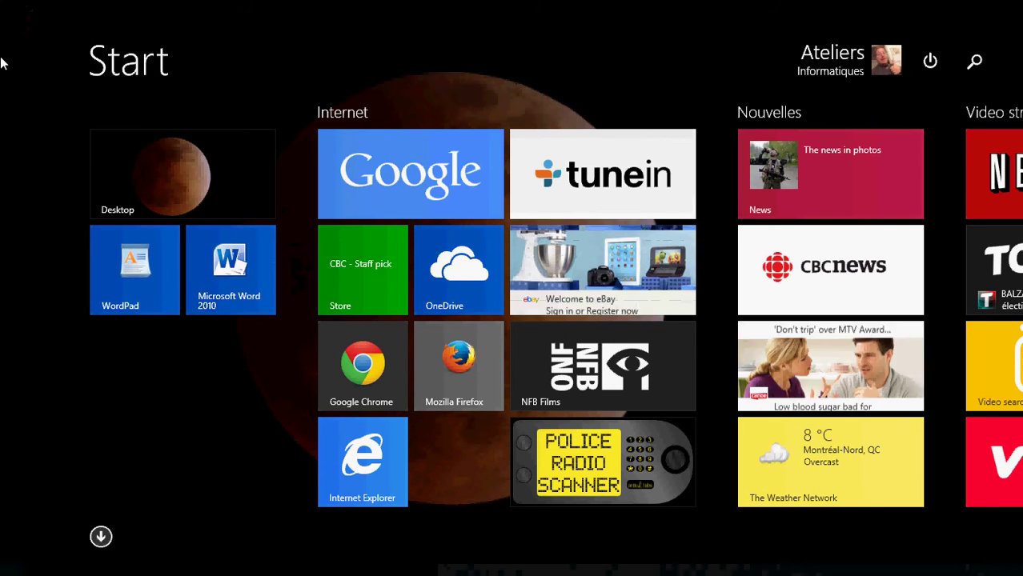
pyautogui.moveTo(3, 210)
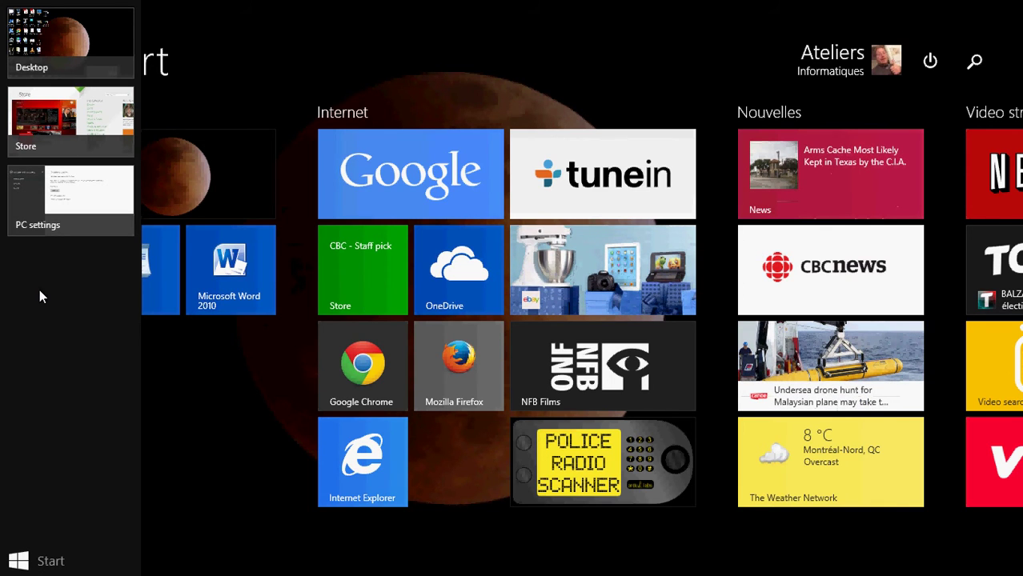
pyautogui.rightClick(57, 192)
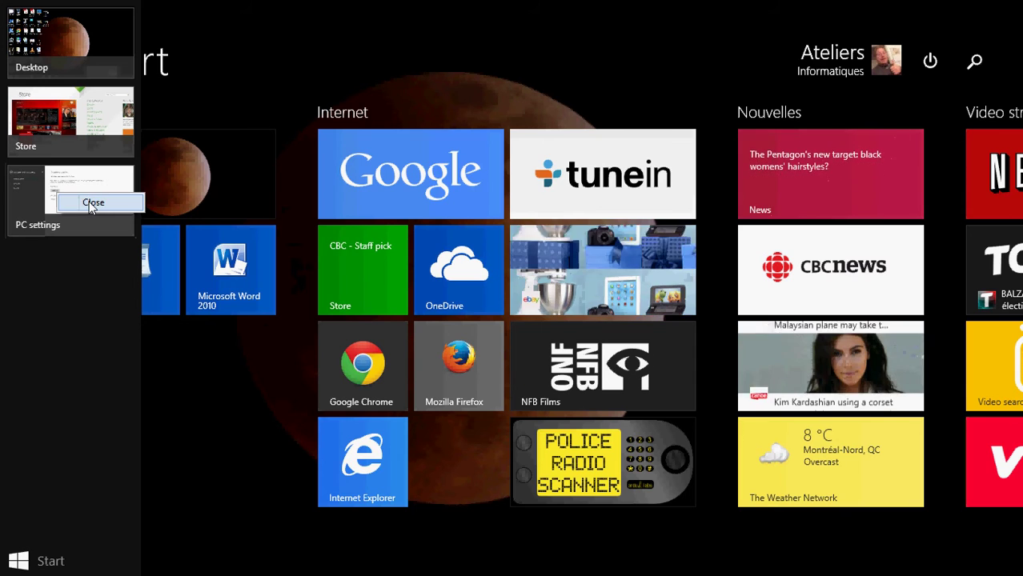
pyautogui.click(92, 205)
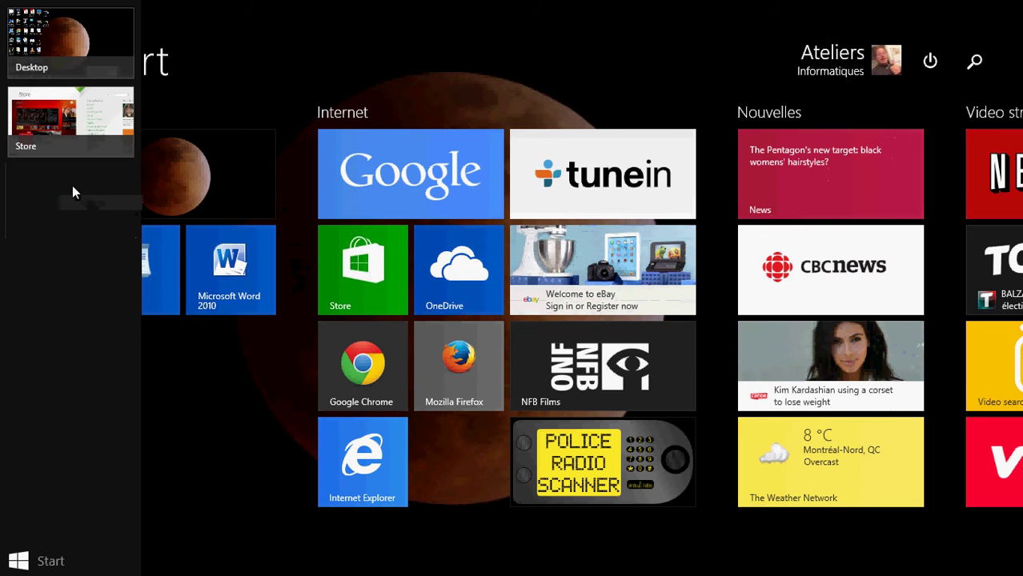
pyautogui.rightClick(71, 132)
pyautogui.click(107, 135)
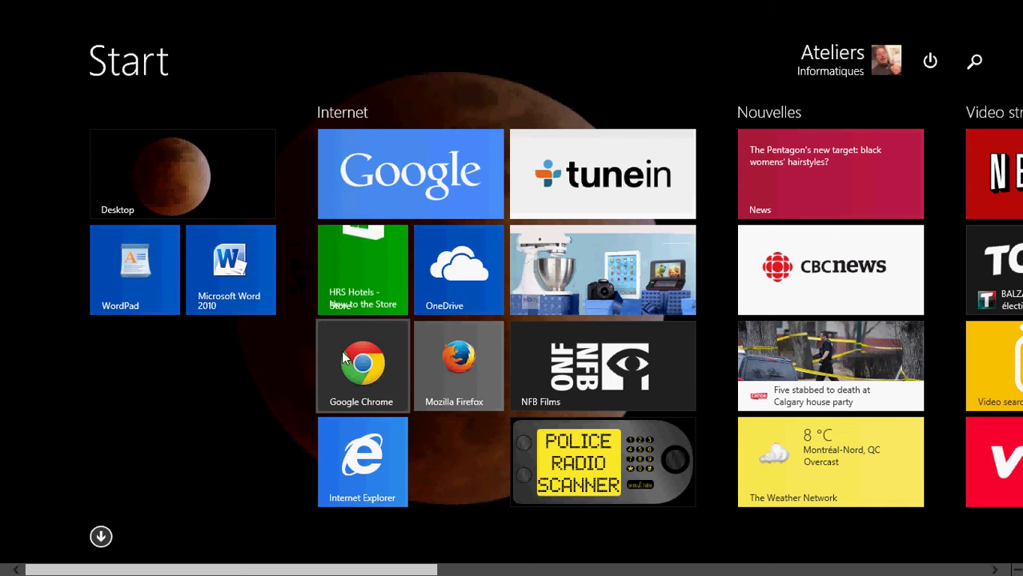
# - Open the Store app from the Start screen and close it with its title bar control
pyautogui.click(379, 286)
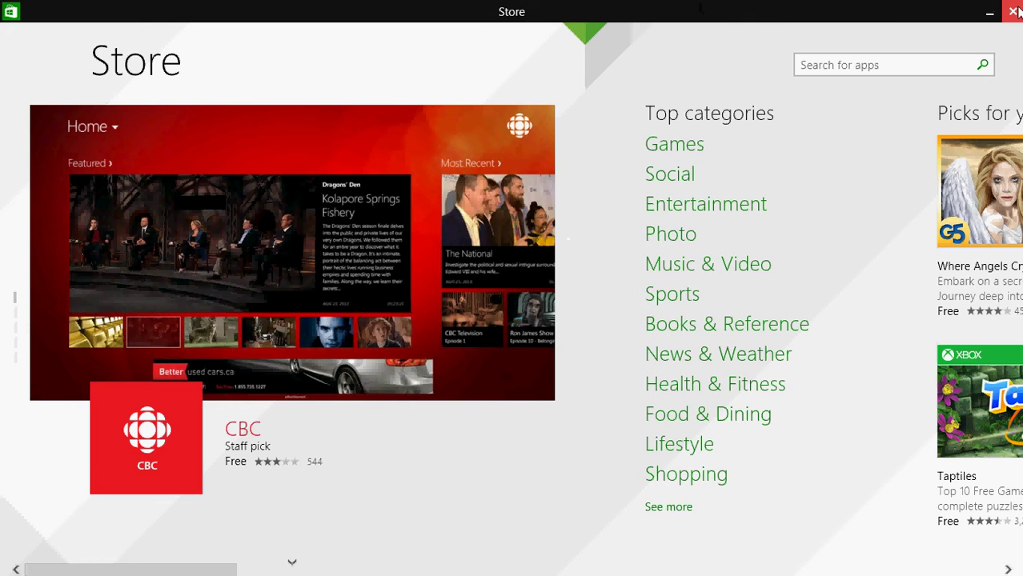
pyautogui.moveTo(1013, 13)
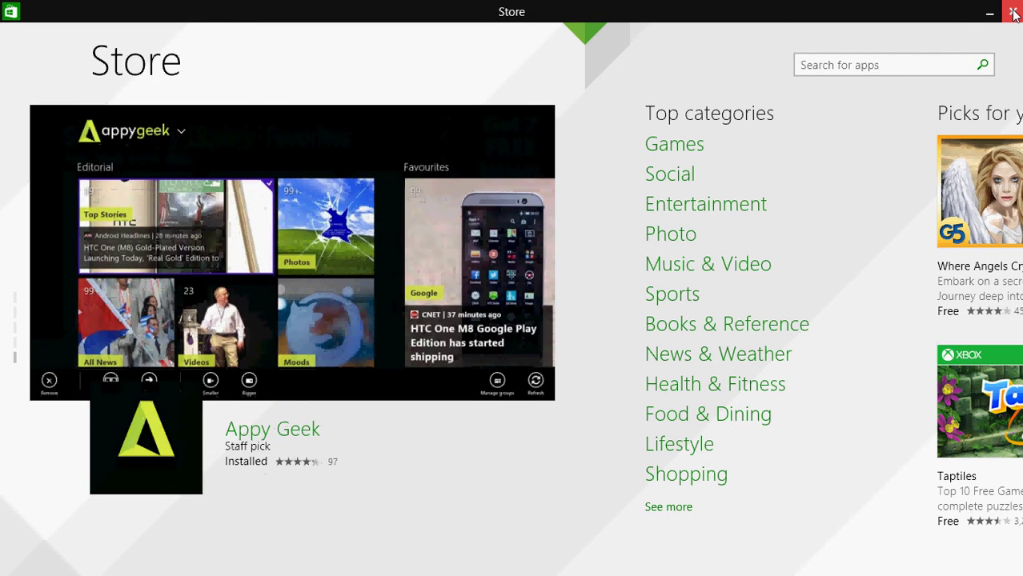
pyautogui.click(1013, 13)
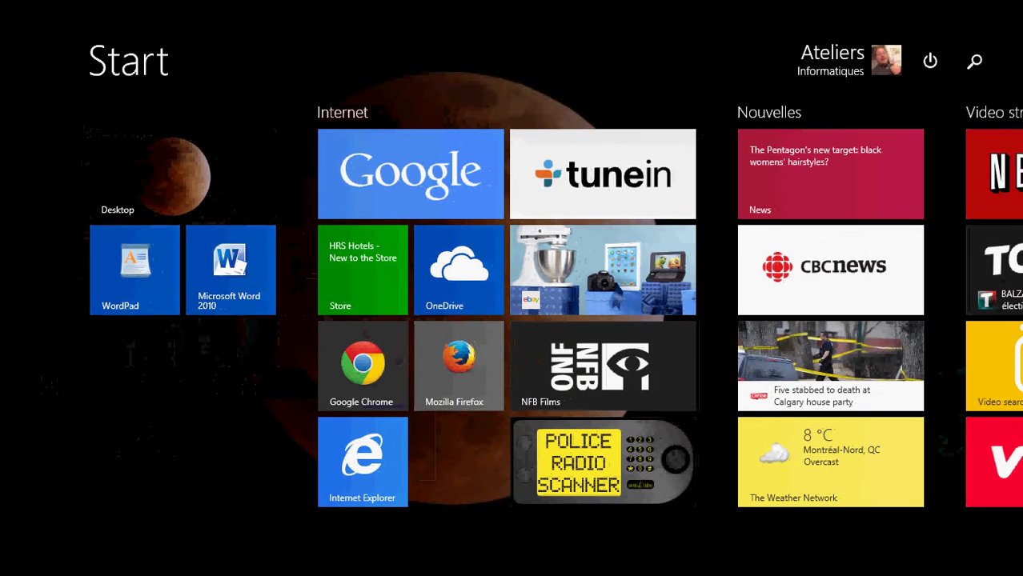
# - Search for "windows update", open Check for updates, run an update check, and return to the Start screen
pyautogui.moveTo(998, 48)
pyautogui.click(998, 152)
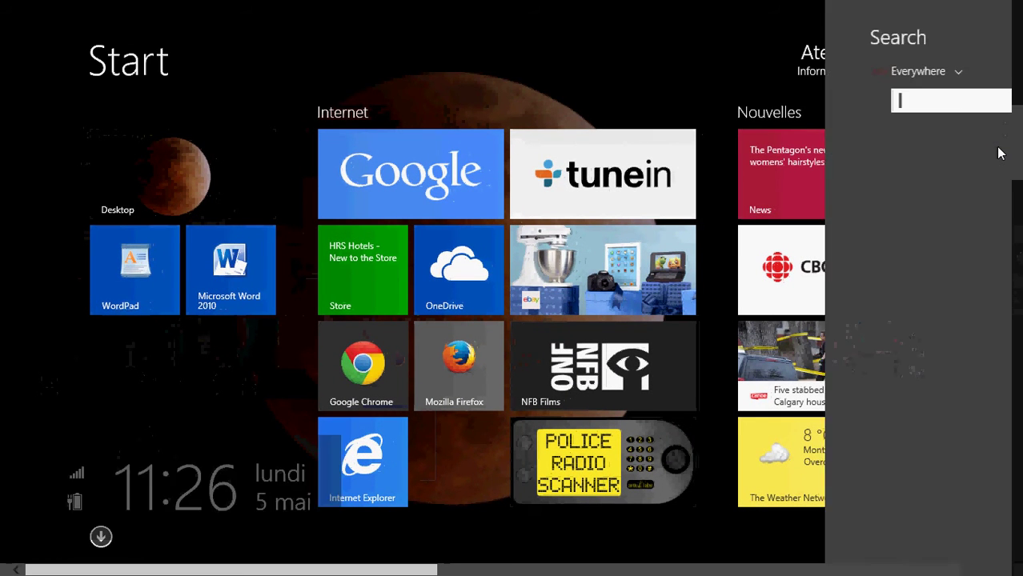
pyautogui.write('win')
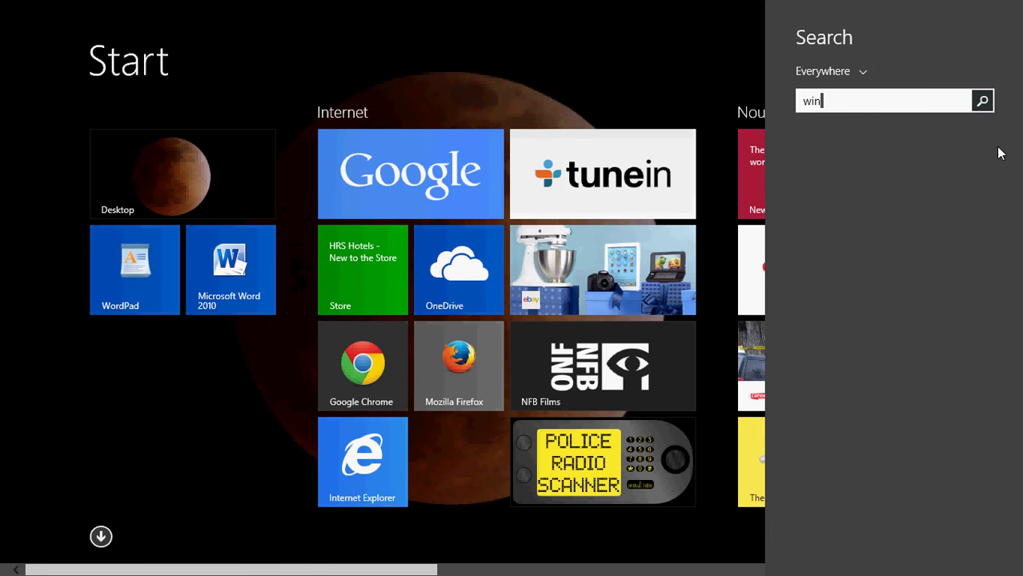
pyautogui.write('dows update')
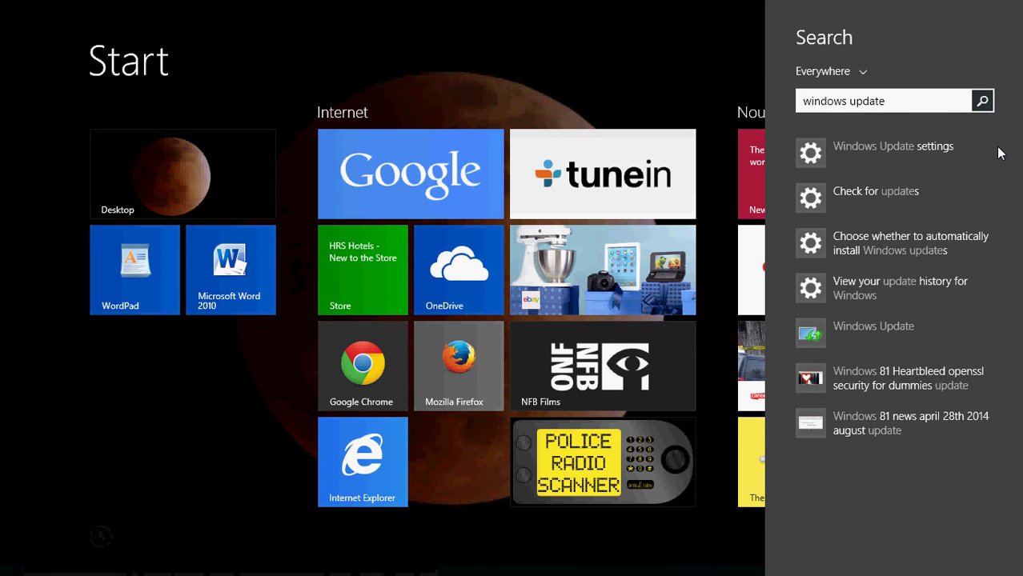
pyautogui.click(873, 194)
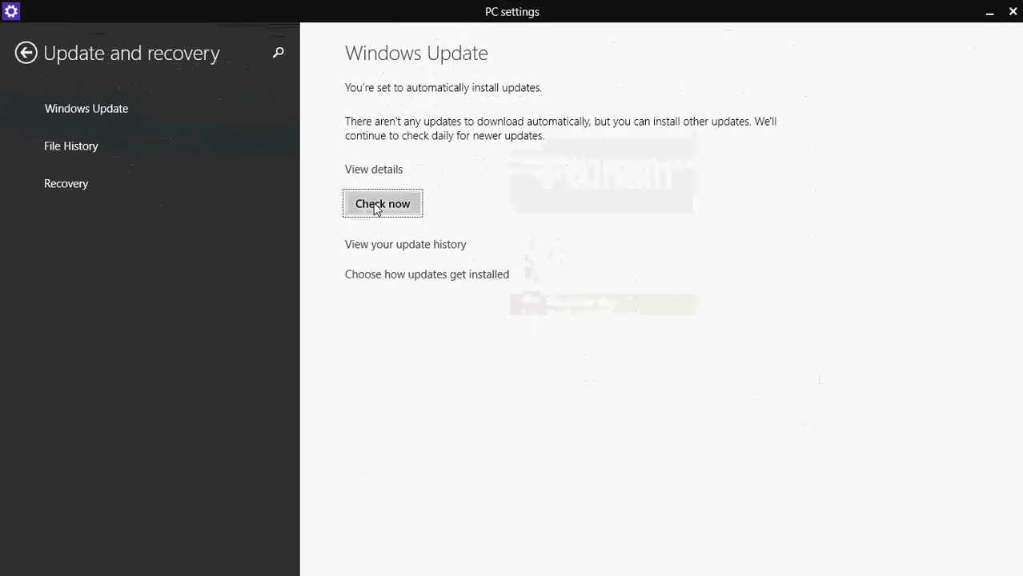
pyautogui.click(361, 205)
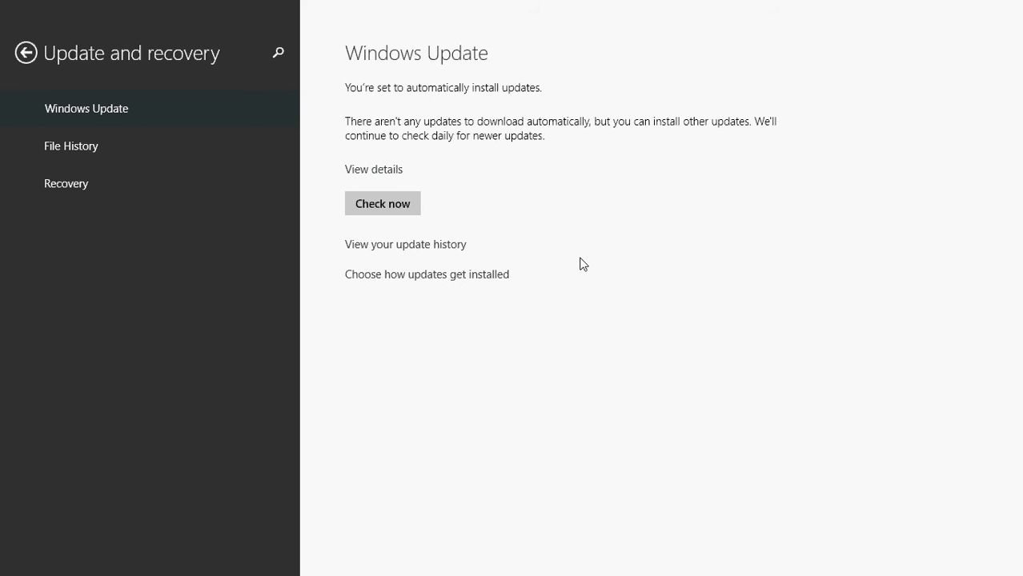
pyautogui.press('super')
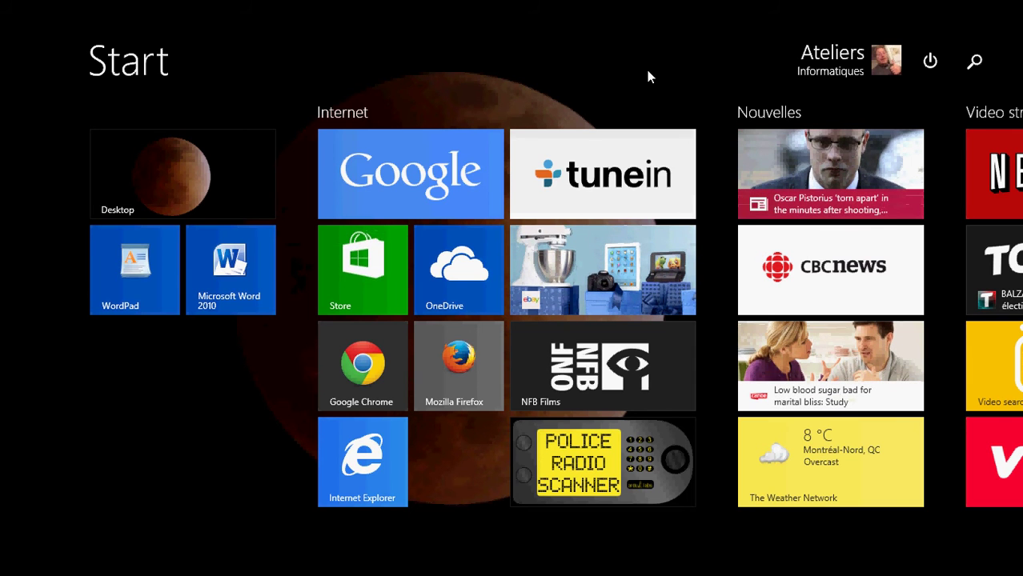
# - Open the Store app from the Start screen and browse its Picks for you and Trending sections
pyautogui.scroll(-3, 649, 72)
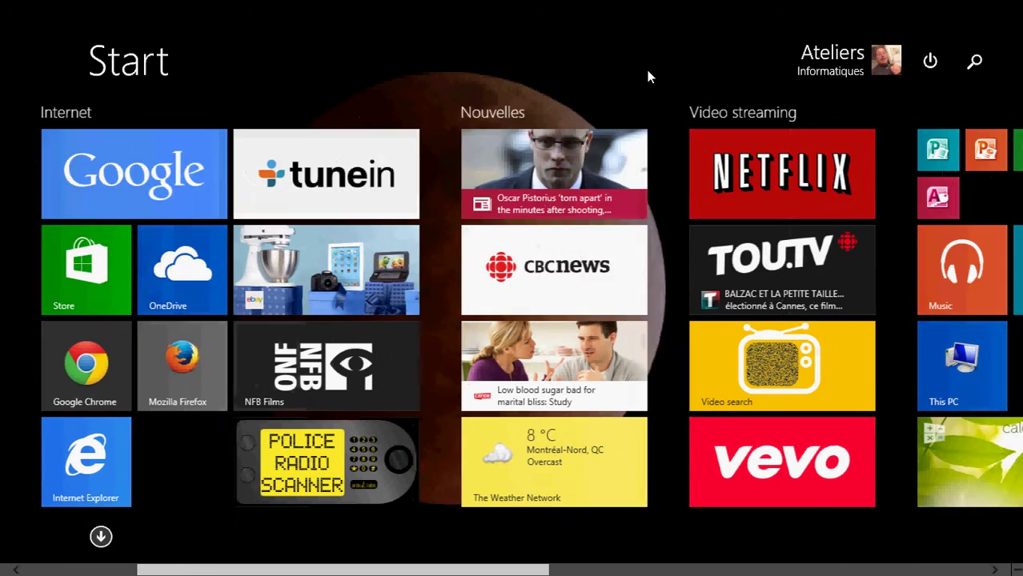
pyautogui.scroll(-4, 648, 76)
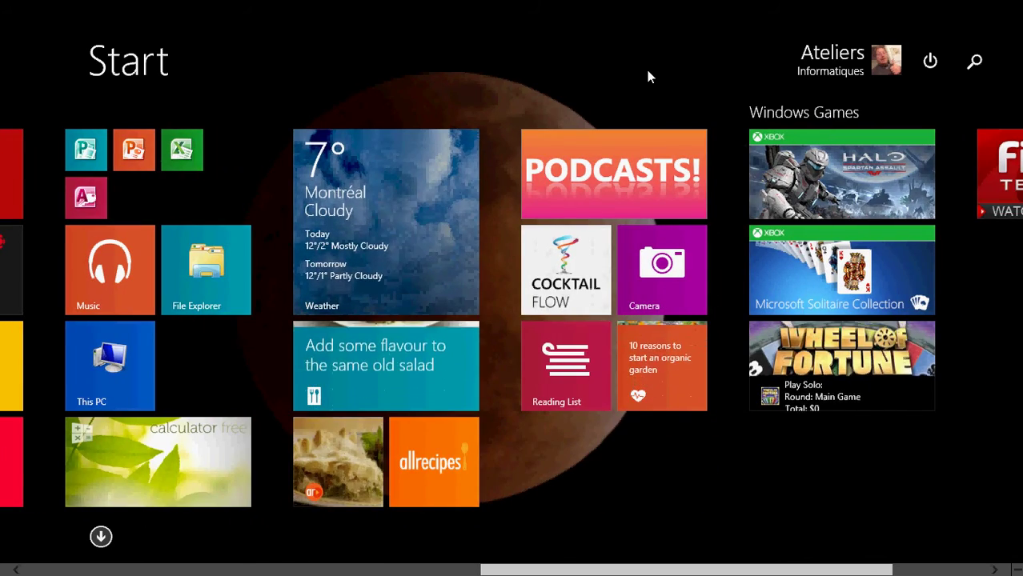
pyautogui.scroll(1, 648, 76)
pyautogui.scroll(3, 648, 76)
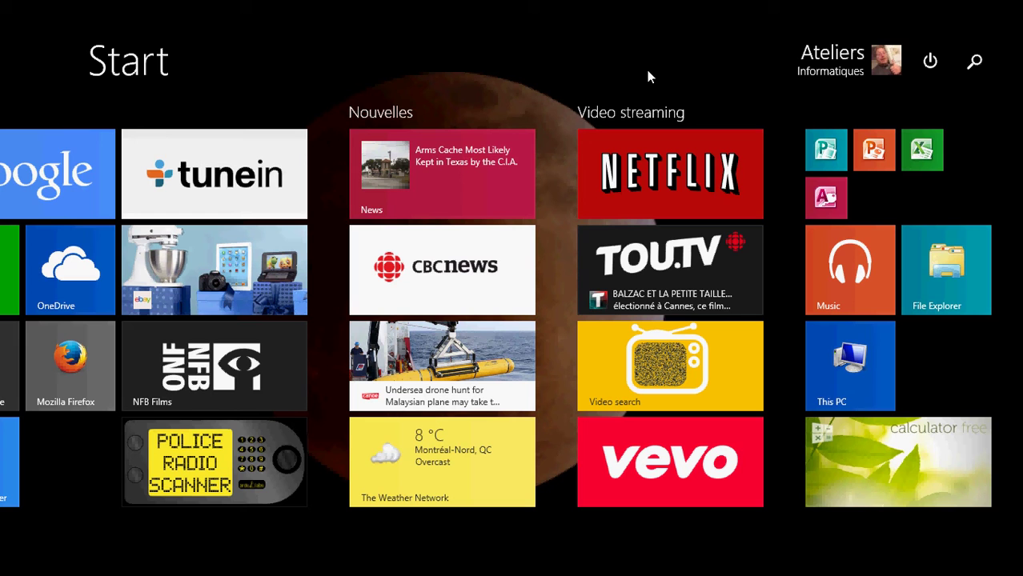
pyautogui.scroll(3, 648, 76)
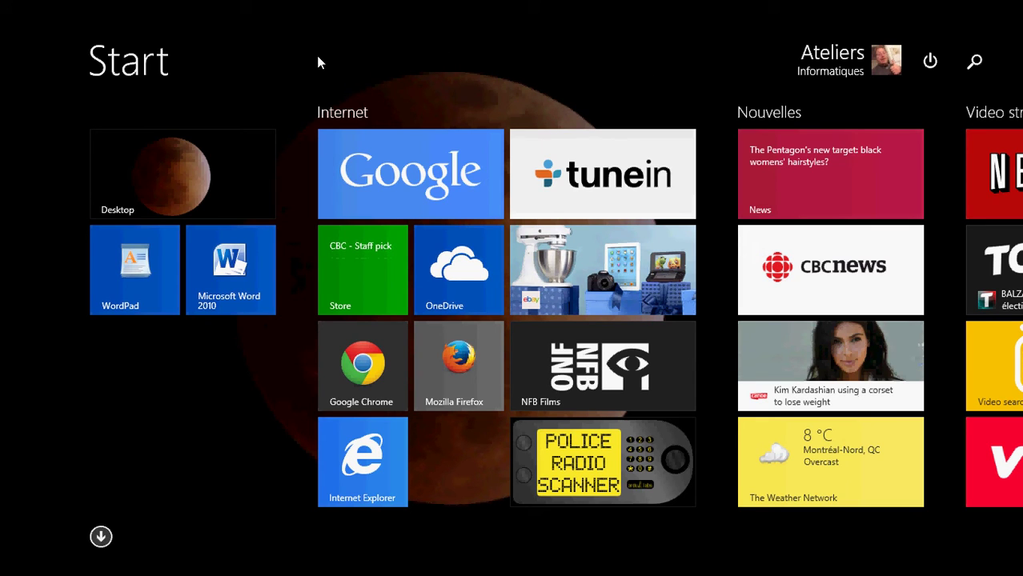
pyautogui.click(350, 268)
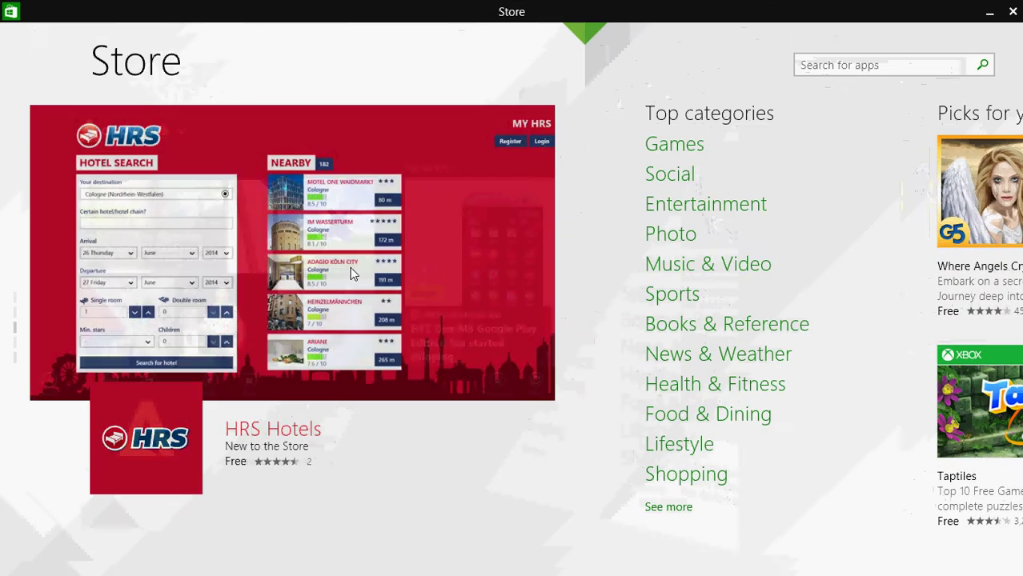
pyautogui.scroll(-5, 350, 272)
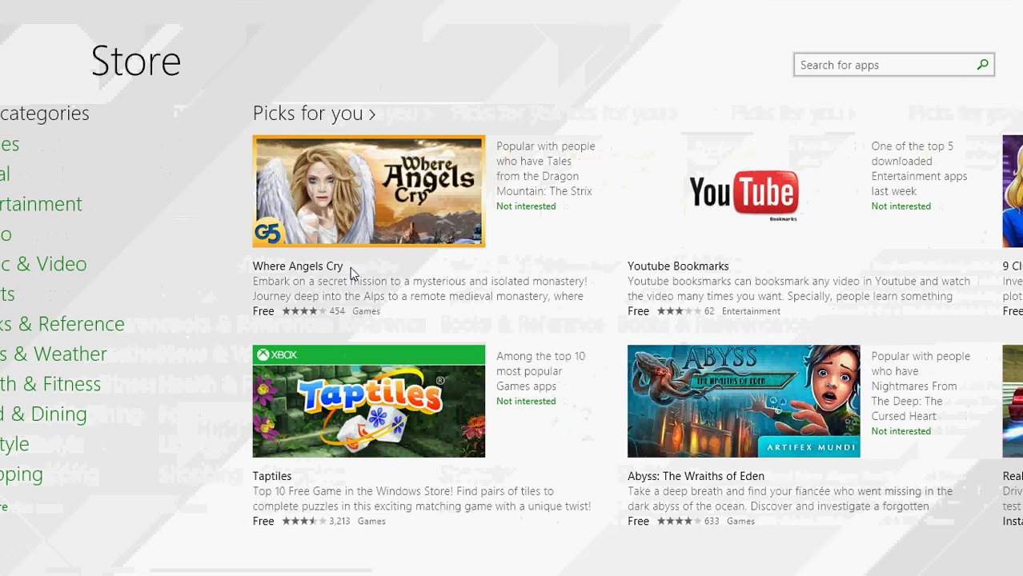
pyautogui.scroll(-5, 350, 267)
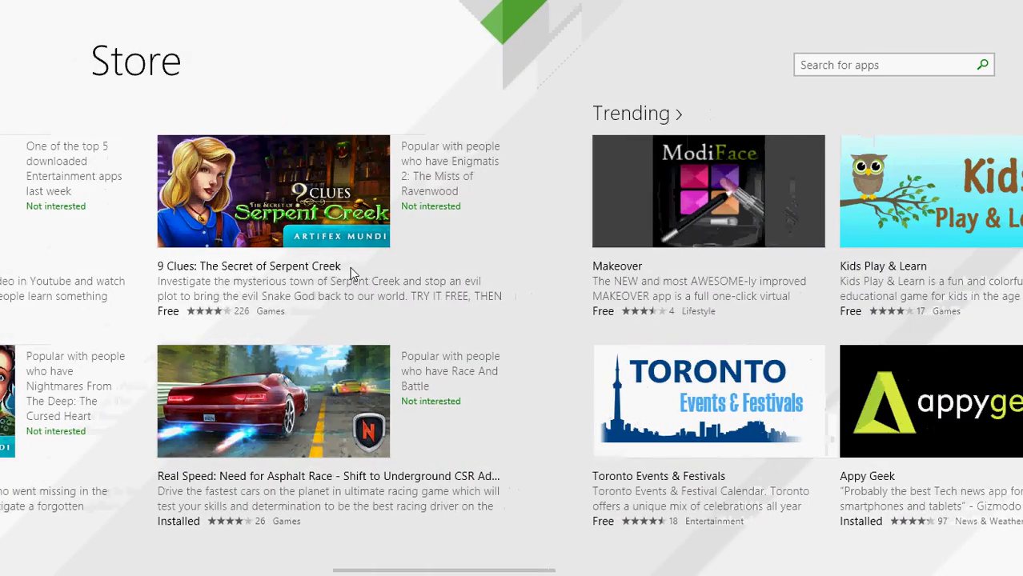
# - Return to the Start screen and look through all tile groups, from the Desktop tile to Windows Games and back
pyautogui.press('super')
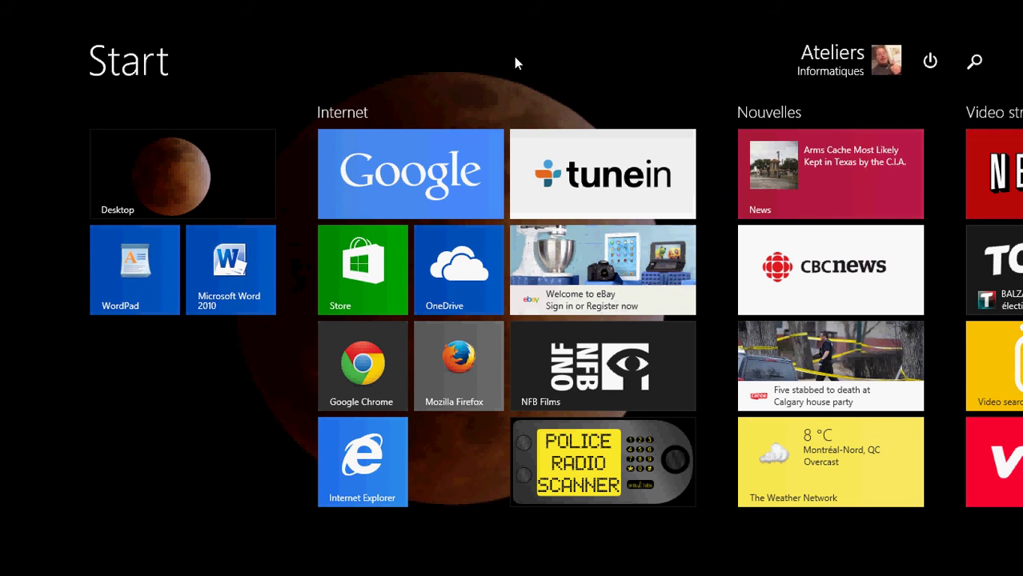
pyautogui.scroll(-3, 514, 56)
pyautogui.scroll(3, 513, 56)
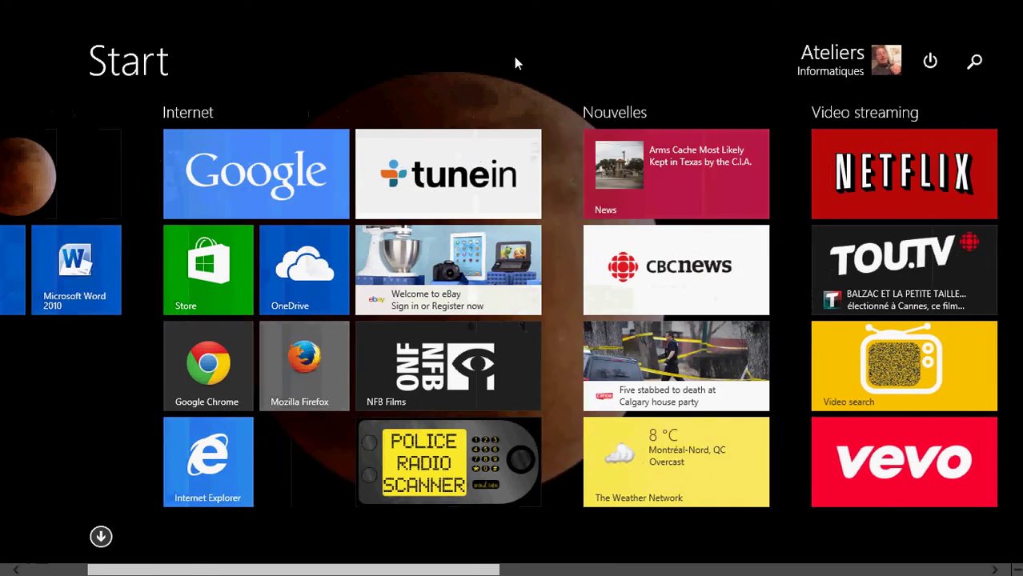
pyautogui.scroll(-3, 514, 56)
pyautogui.scroll(3, 513, 56)
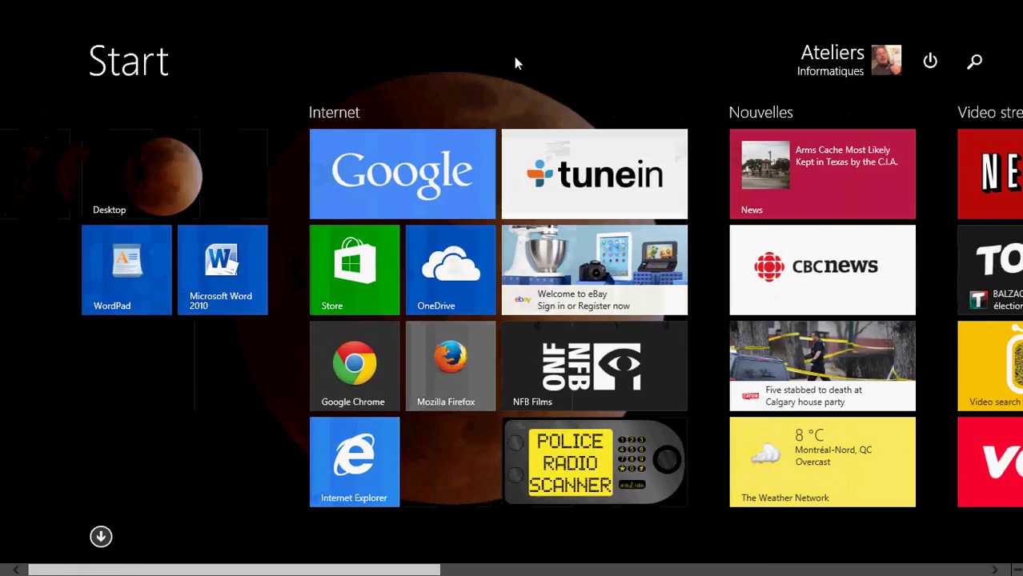
pyautogui.scroll(-2, 514, 56)
pyautogui.scroll(-2, 514, 56)
pyautogui.scroll(3, 514, 56)
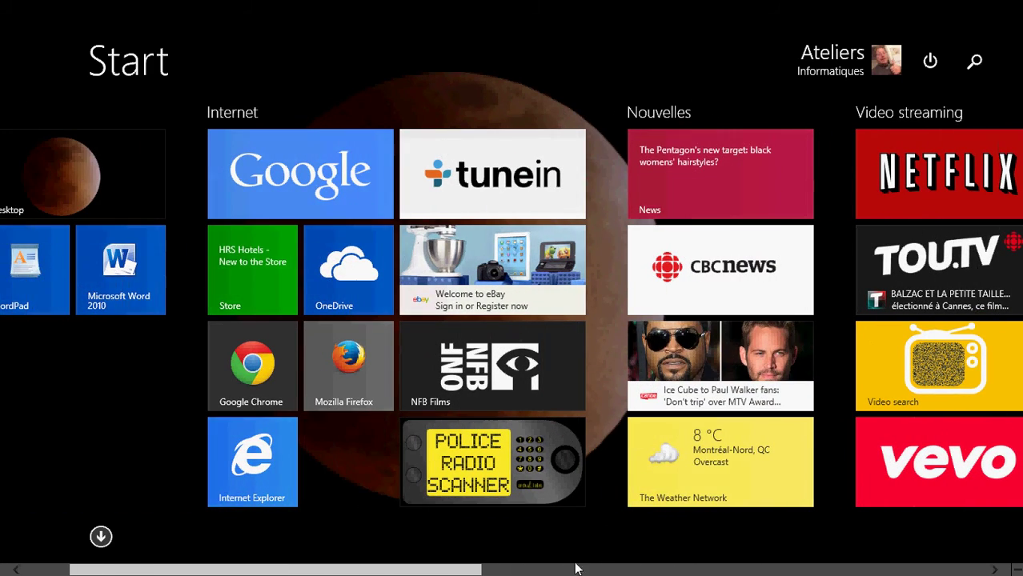
pyautogui.click(603, 569)
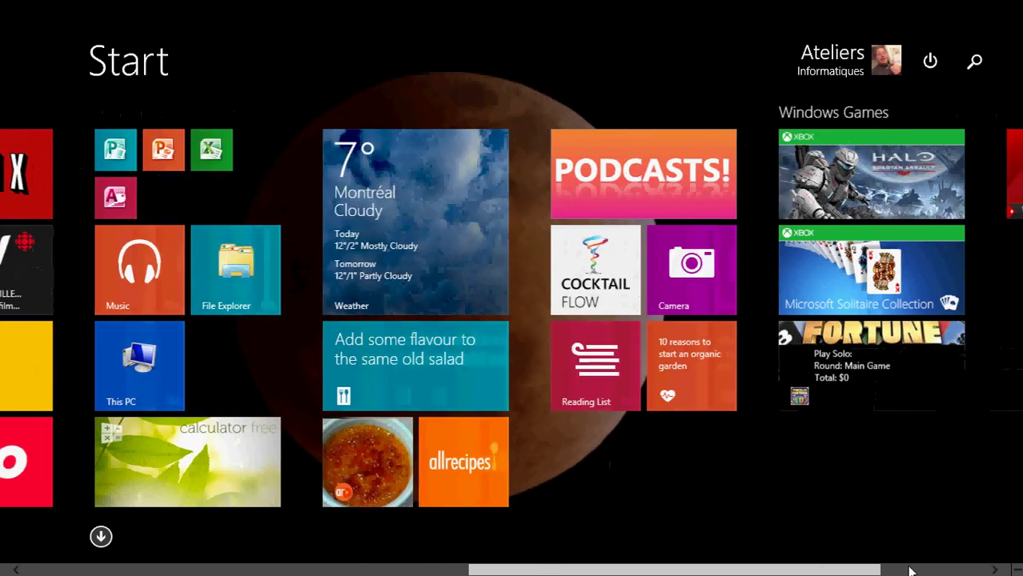
pyautogui.click(910, 570)
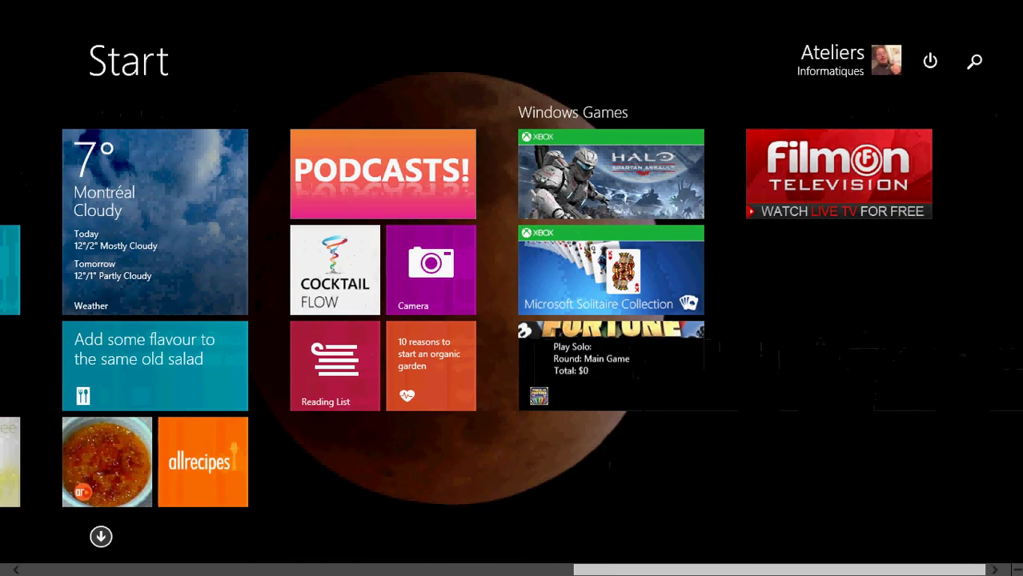
pyautogui.click(199, 571)
pyautogui.click(200, 570)
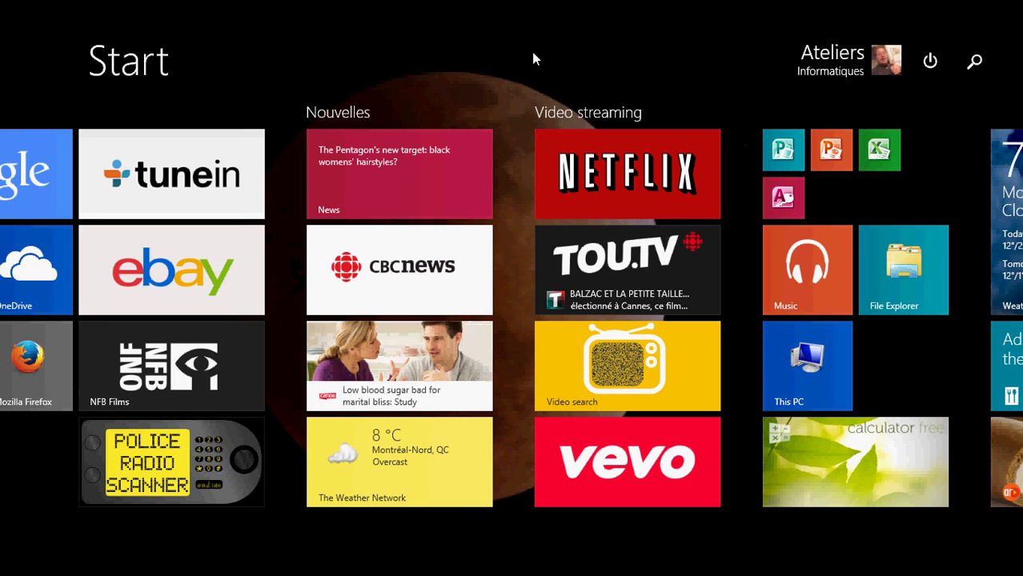
pyautogui.scroll(3, 533, 54)
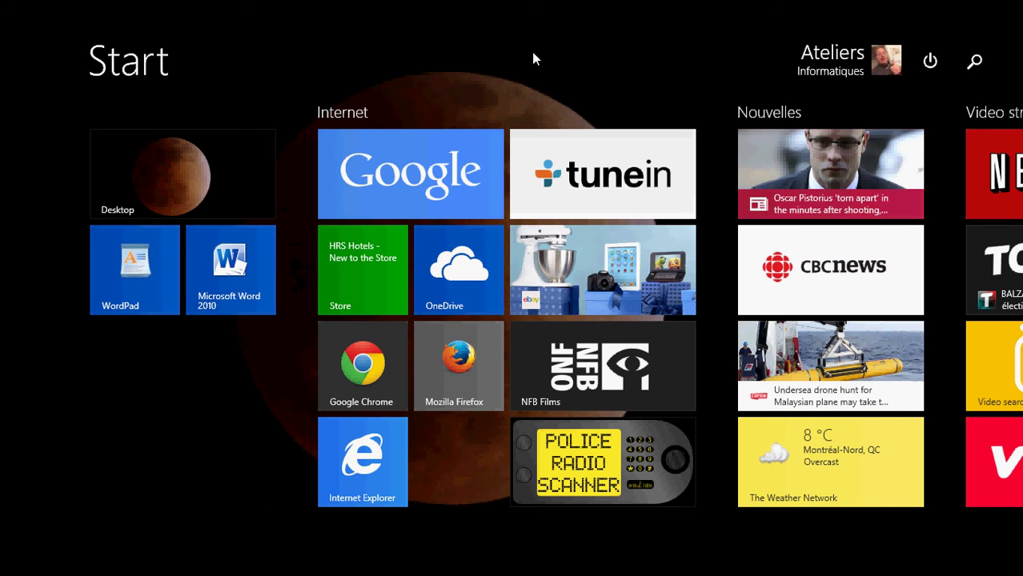
# - Open the Netflix app from the Video streaming group and browse its lists of titles
pyautogui.scroll(-5, 533, 56)
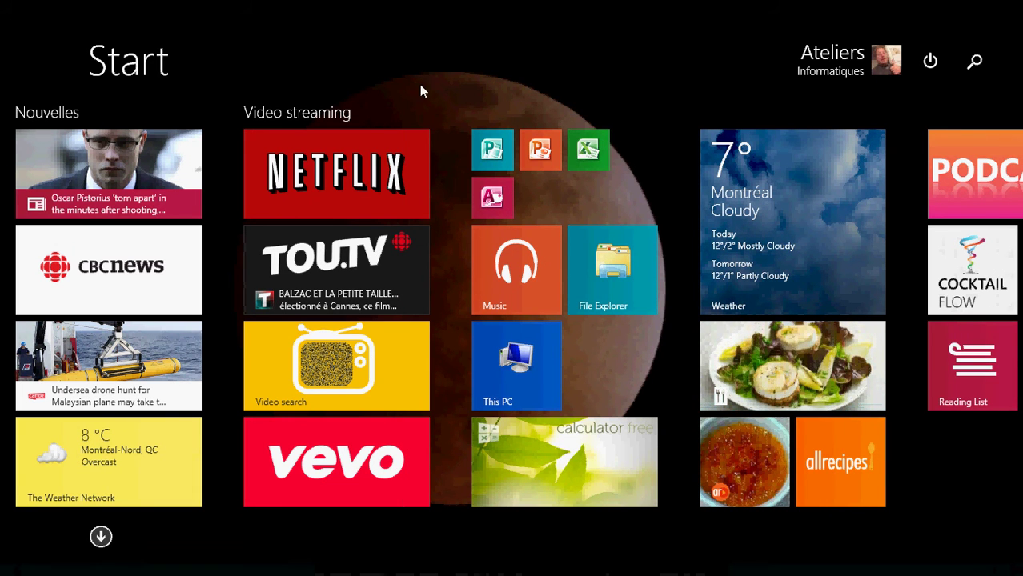
pyautogui.click(356, 213)
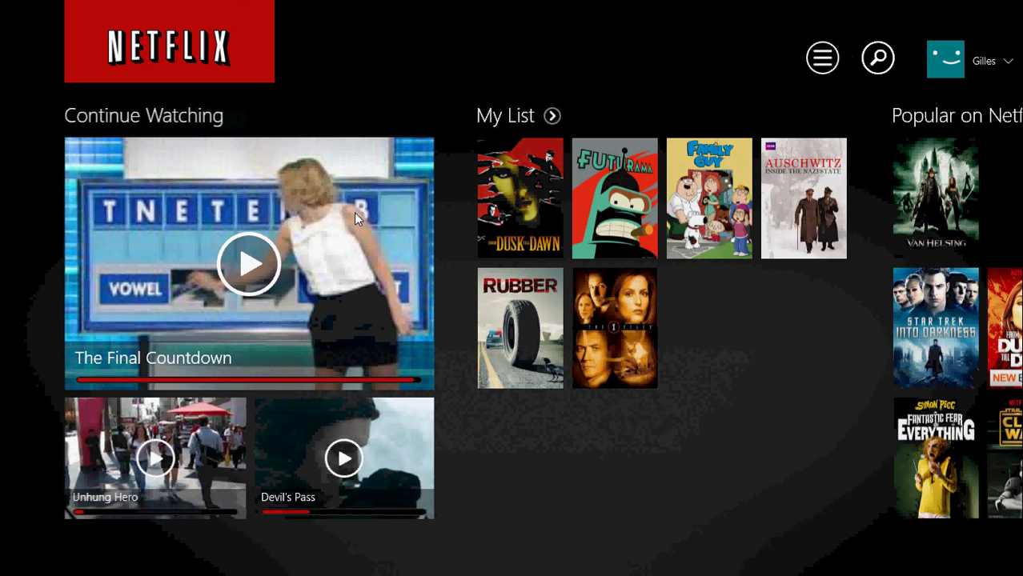
pyautogui.scroll(-5, 354, 212)
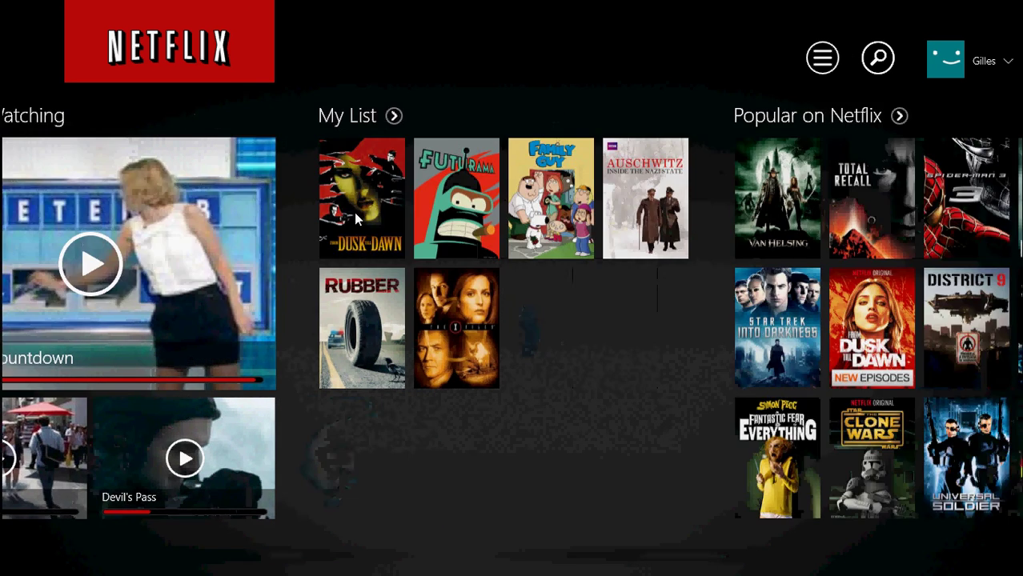
pyautogui.scroll(-5, 356, 218)
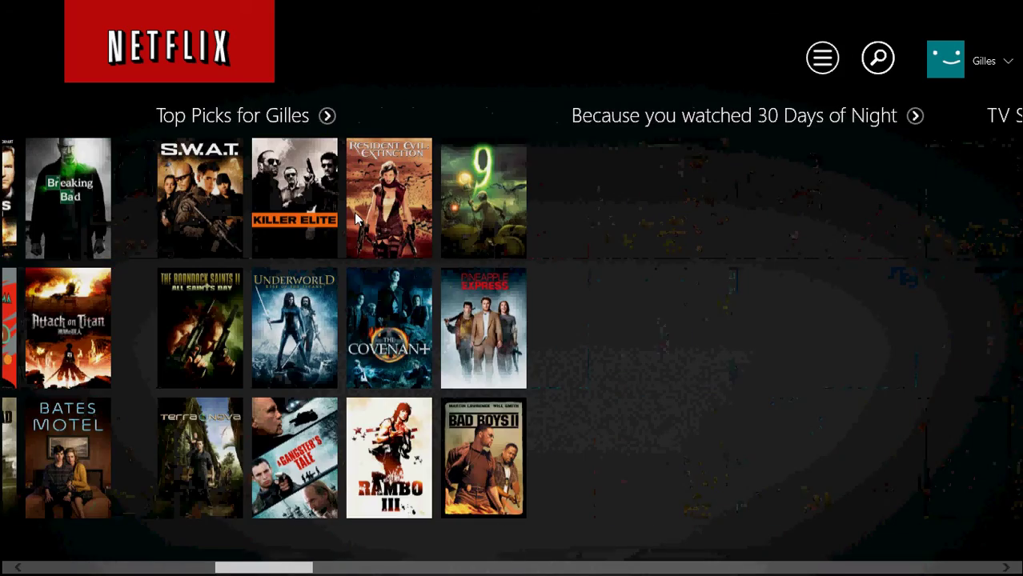
pyautogui.scroll(9, 354, 212)
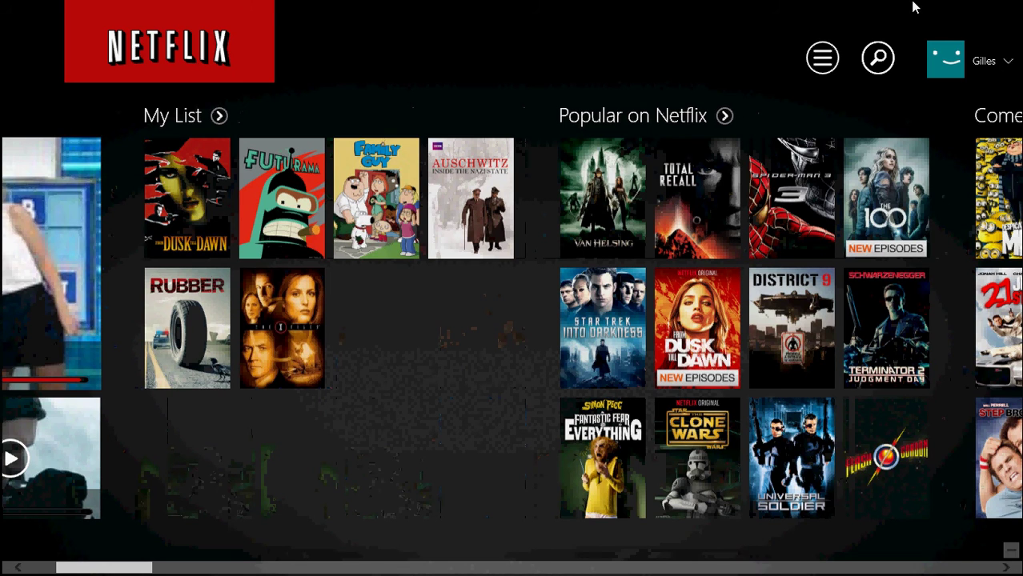
# - Close the Netflix app with the pull-down gesture and return to the Start screen
pyautogui.moveTo(913, 7)
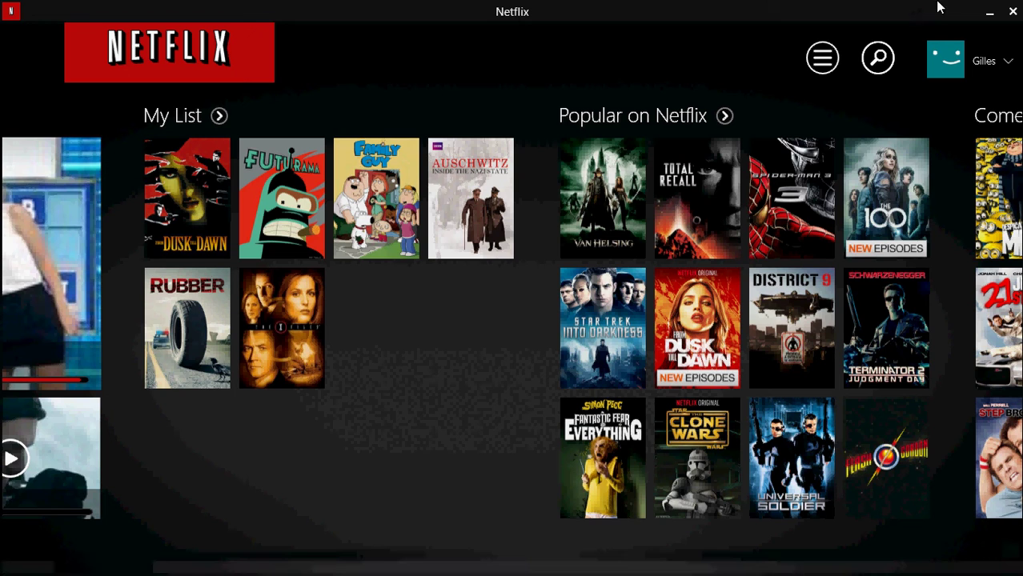
pyautogui.moveTo(1020, 2)
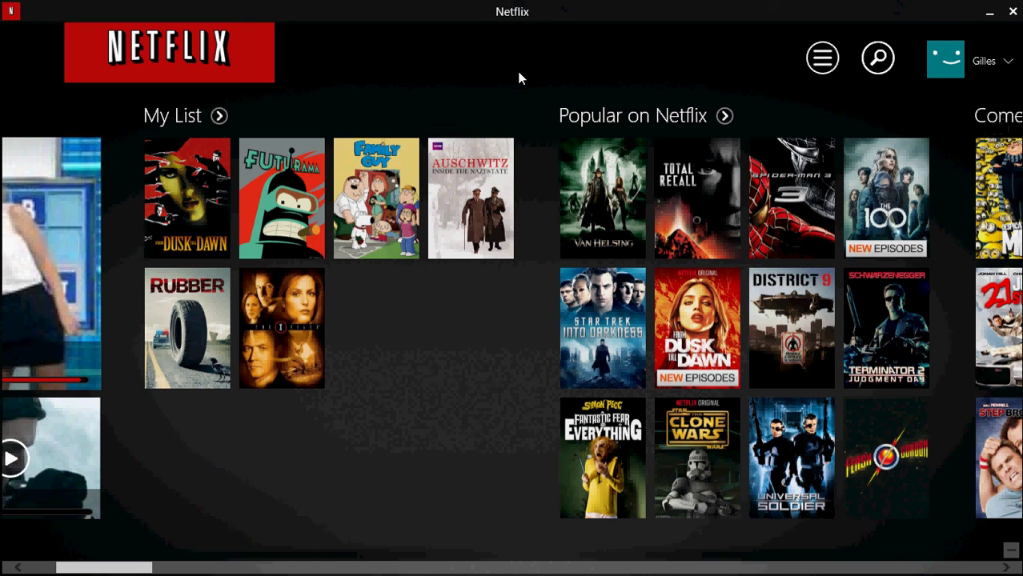
pyautogui.moveTo(564, 5); pyautogui.dragTo(520, 573)
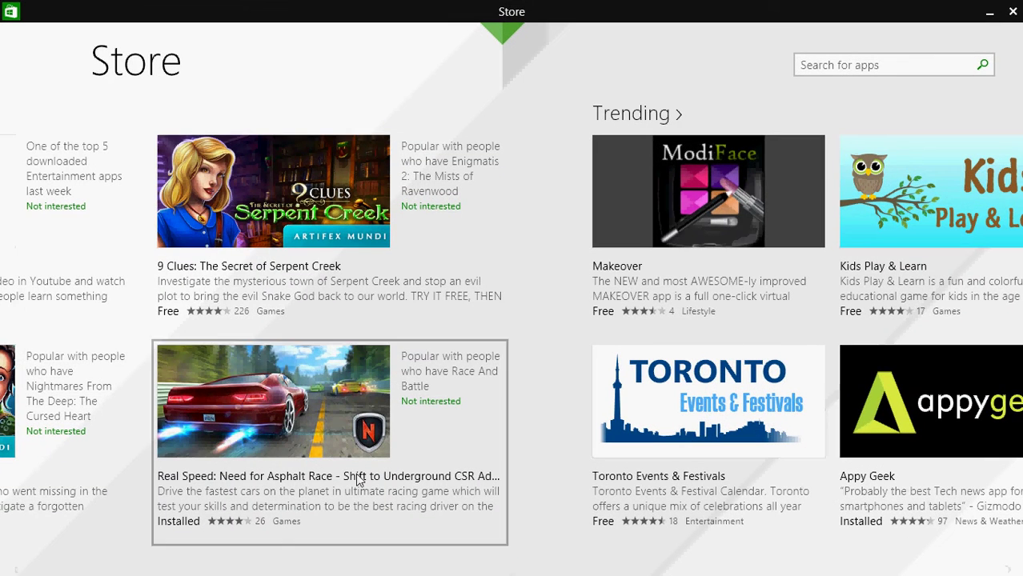
pyautogui.press('super')
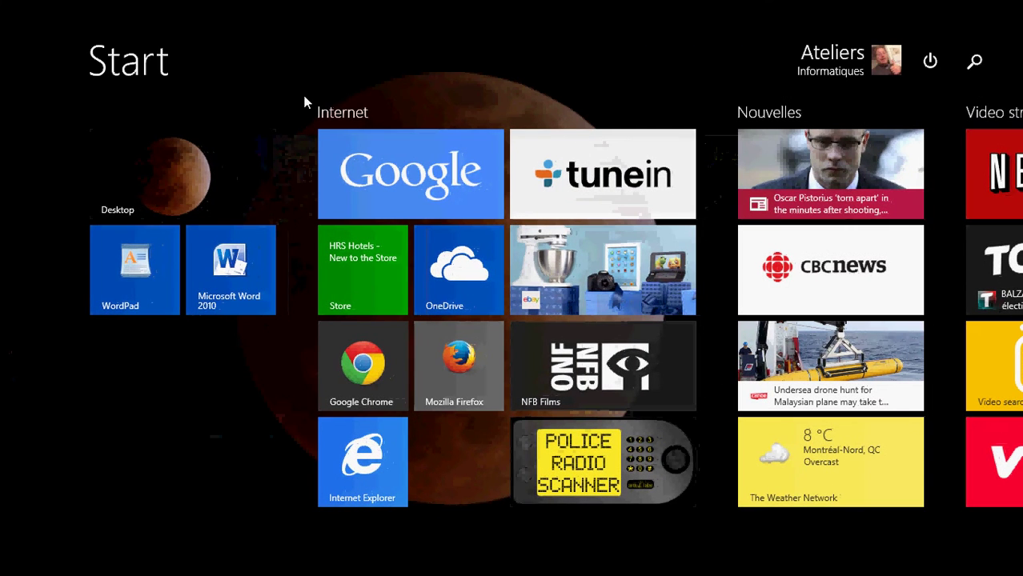
# - Switch back to the running Store app and close it with the pull-down gesture, ending on the Start screen
pyautogui.moveTo(2, 7)
pyautogui.click(4, 40)
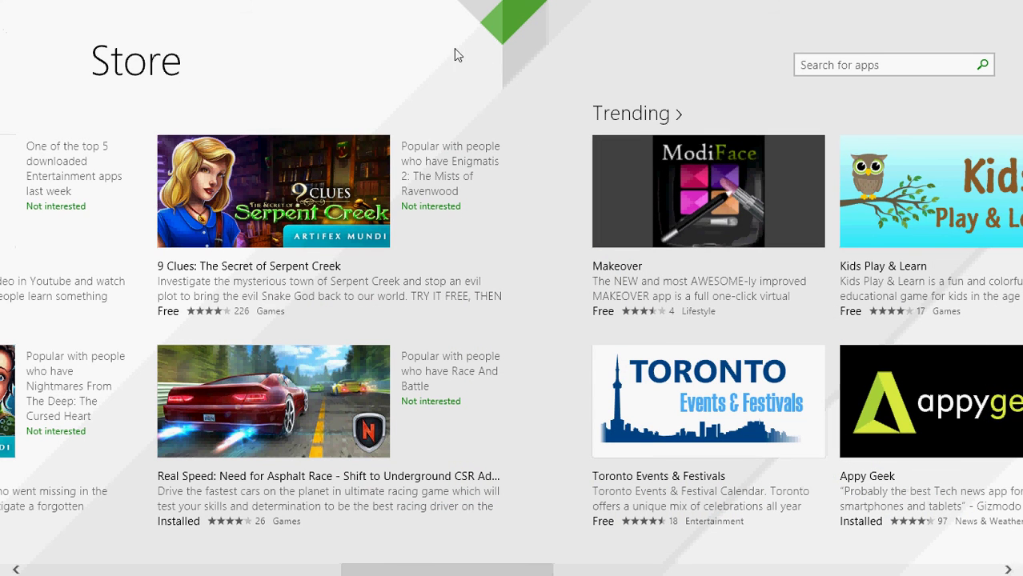
pyautogui.moveTo(516, 4); pyautogui.dragTo(507, 557)
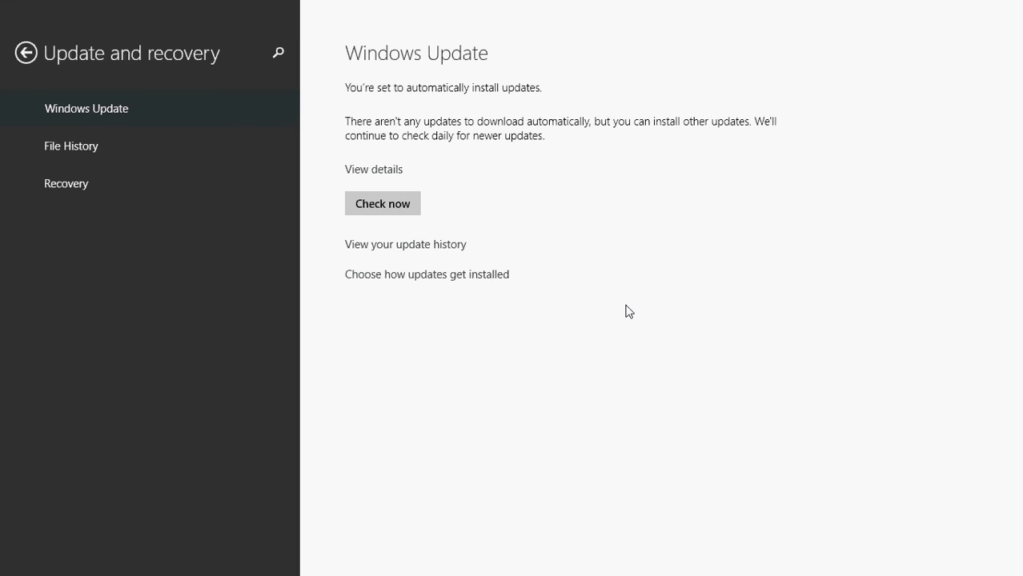
pyautogui.press('super')
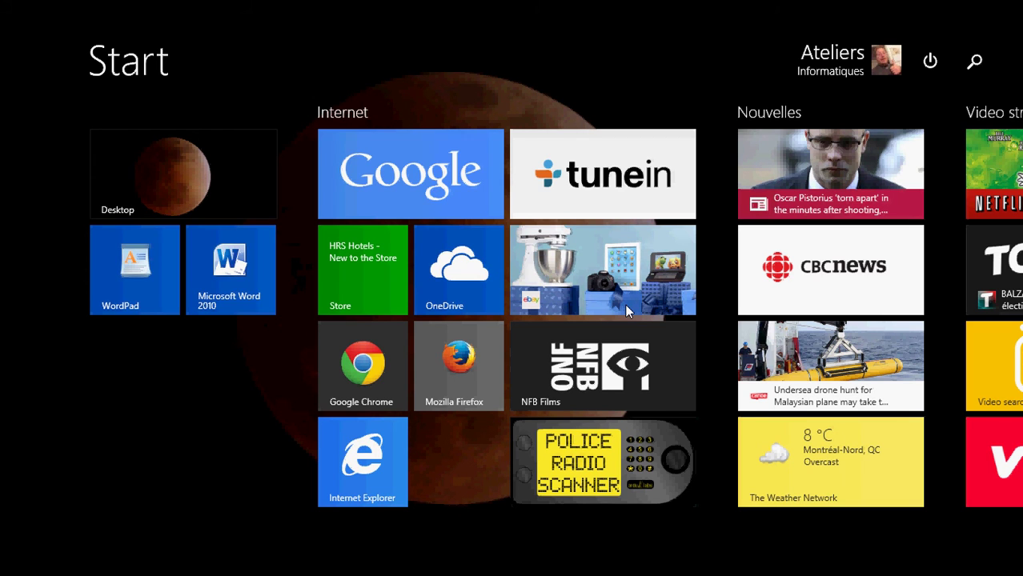
# - Open the desktop from its Start screen tile, and toggle to the Start screen and back to the desktop
pyautogui.moveTo(3, 232)
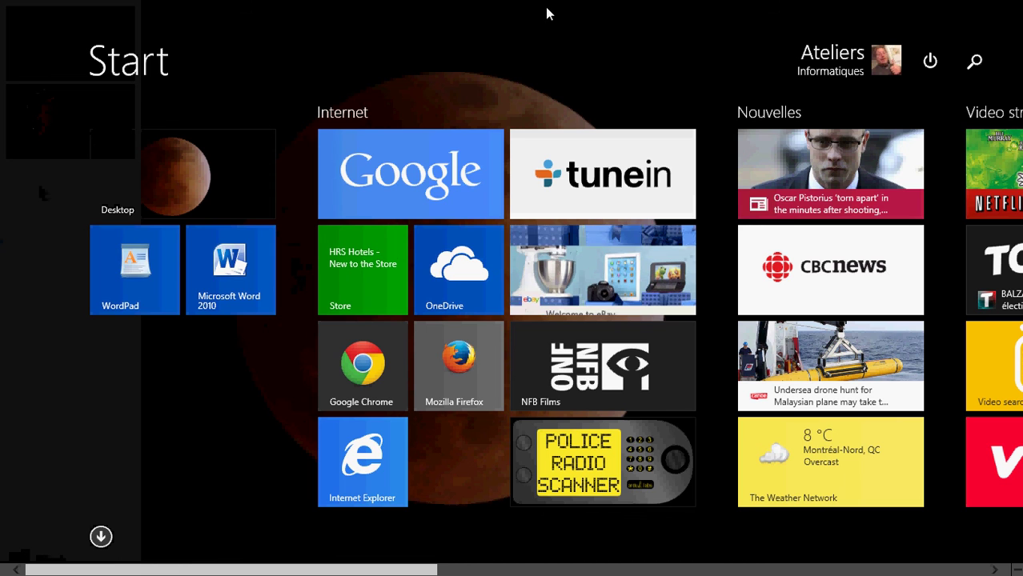
pyautogui.scroll(-5, 547, 13)
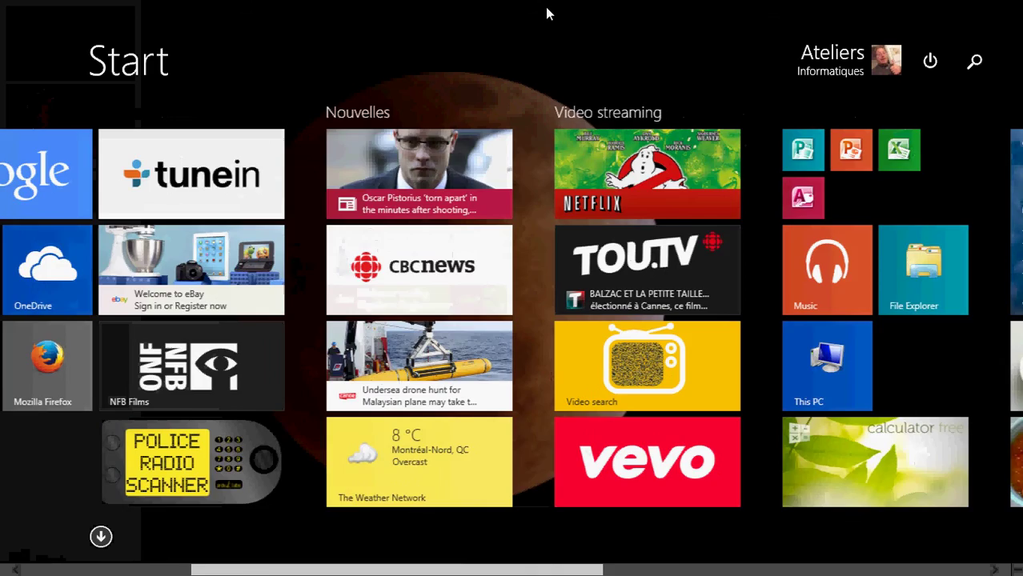
pyautogui.scroll(5, 569, 17)
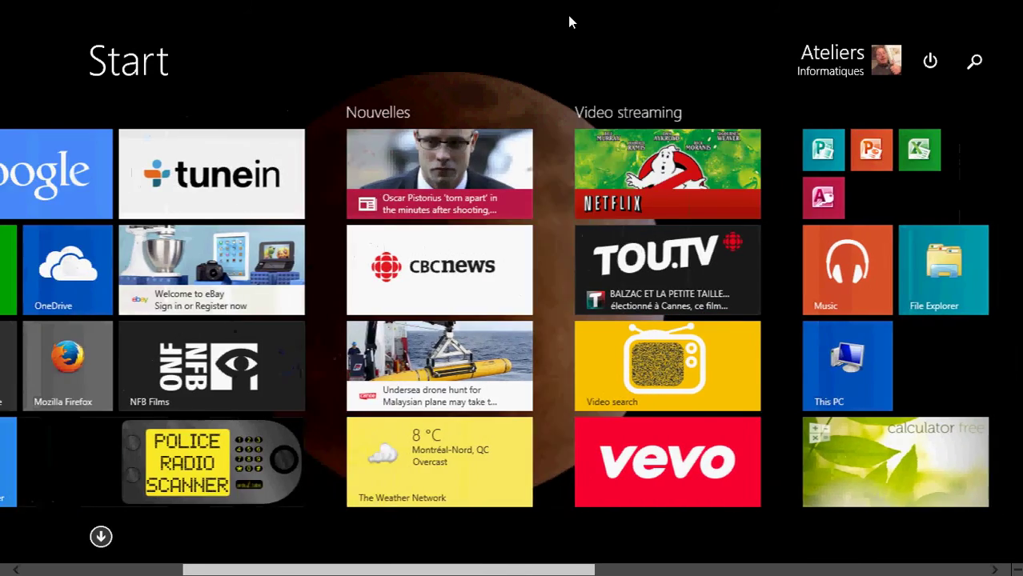
pyautogui.scroll(2, 568, 15)
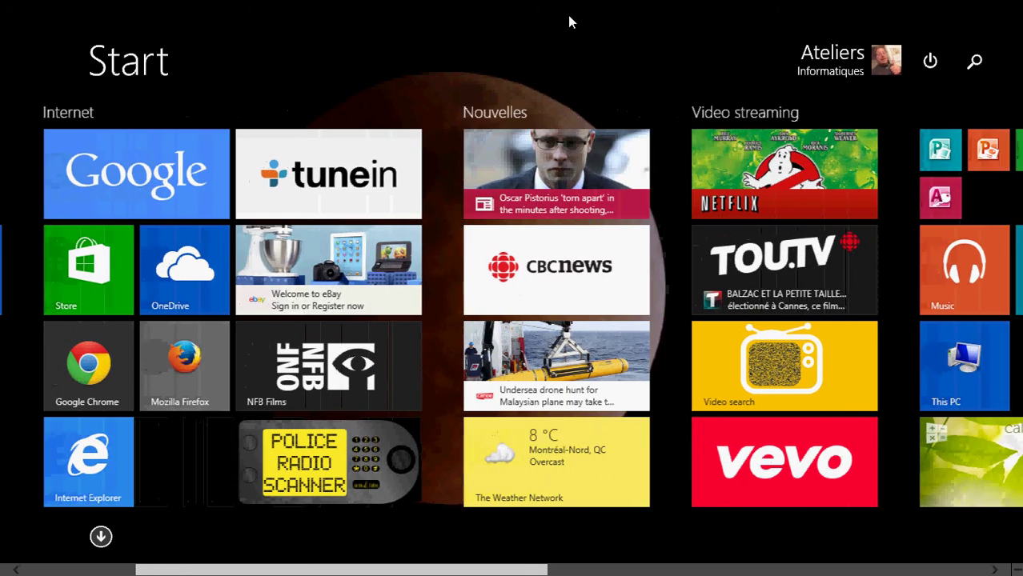
pyautogui.click(184, 156)
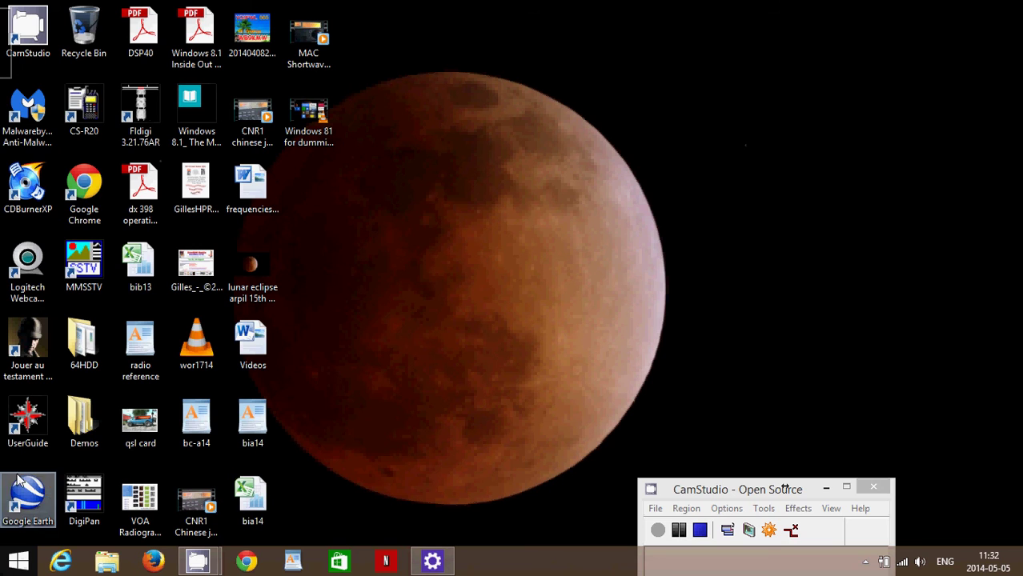
pyautogui.moveTo(2, 572)
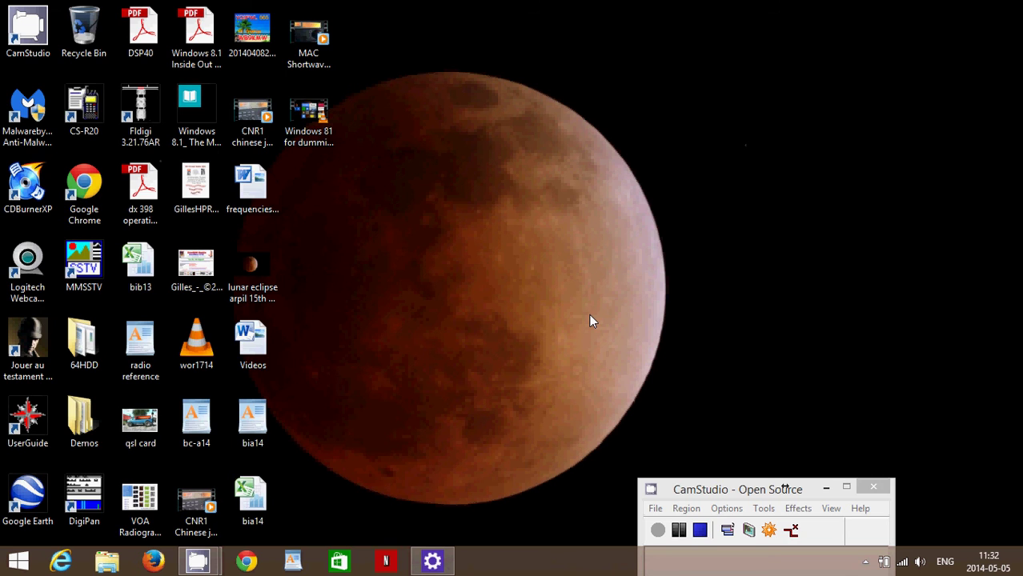
pyautogui.press('super')
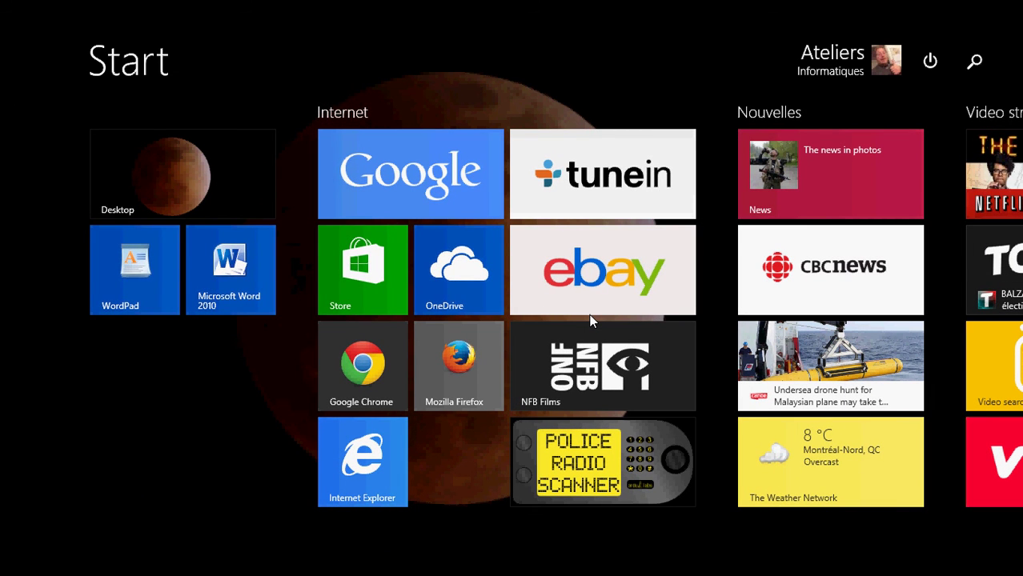
pyautogui.press('super')
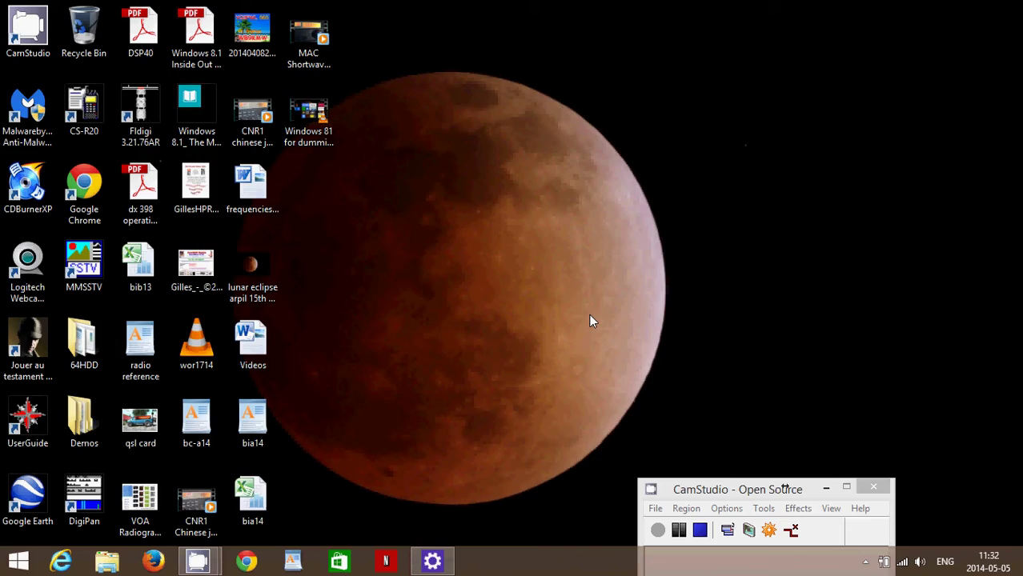
# - Open the Store app from the Start screen, and toggle between it and the Start screen, ending on the Start screen
pyautogui.press('super')
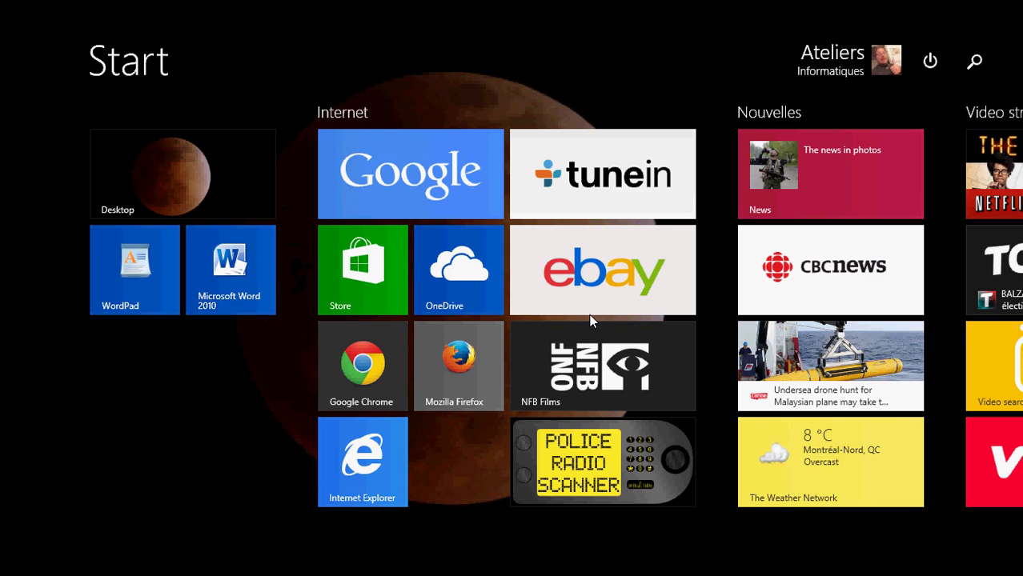
pyautogui.click(363, 269)
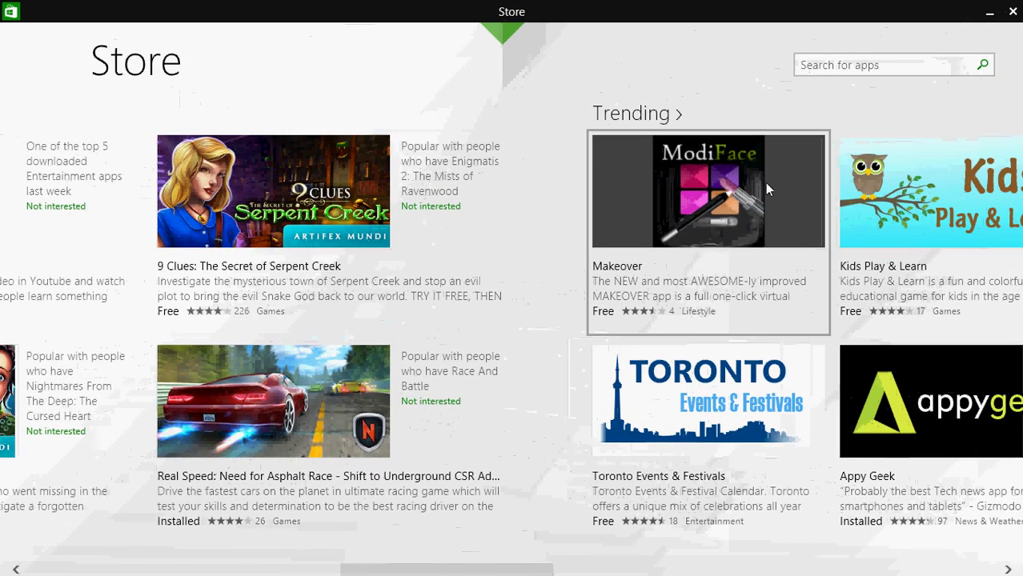
pyautogui.press('super')
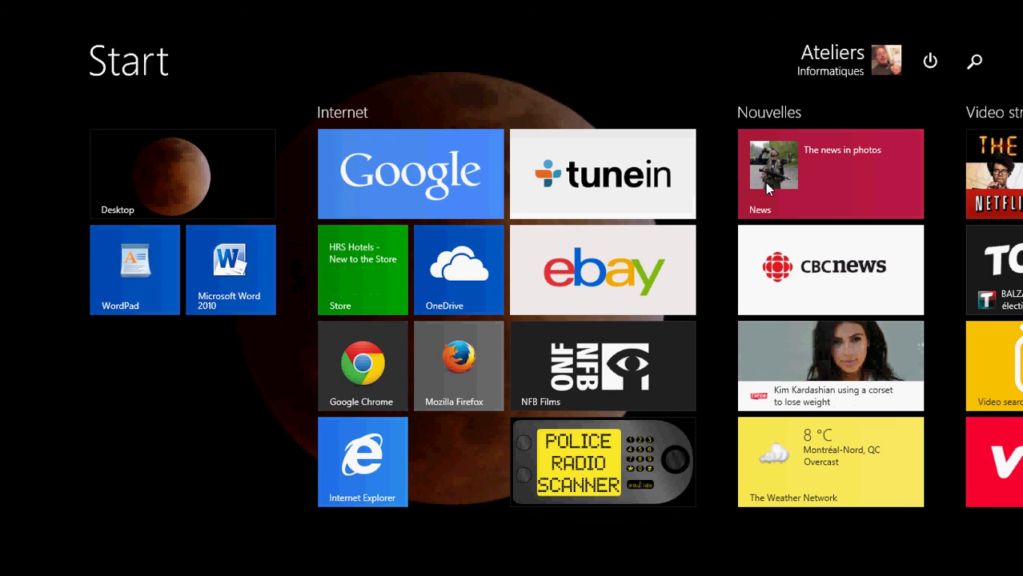
pyautogui.press('super')
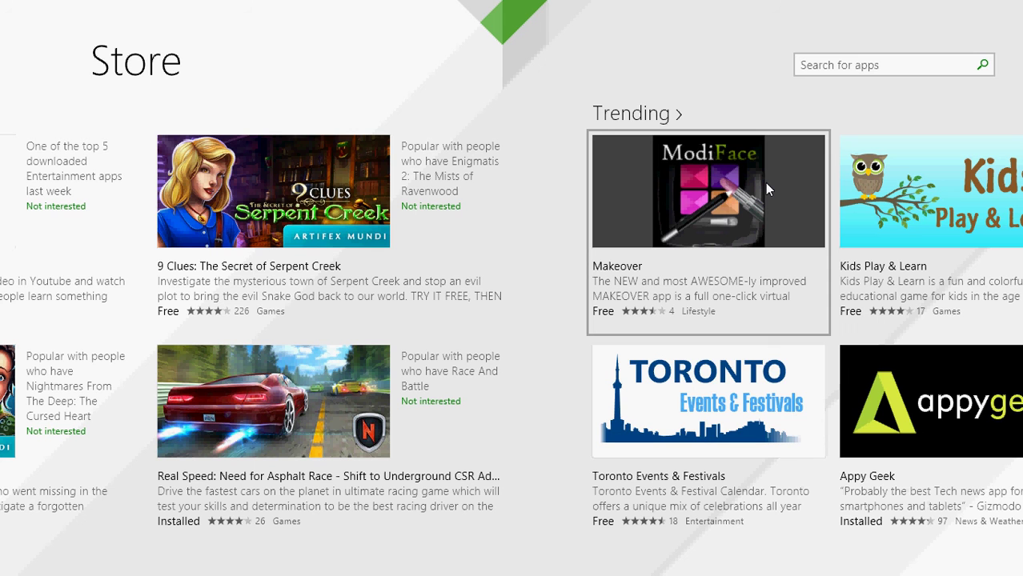
pyautogui.press('super')
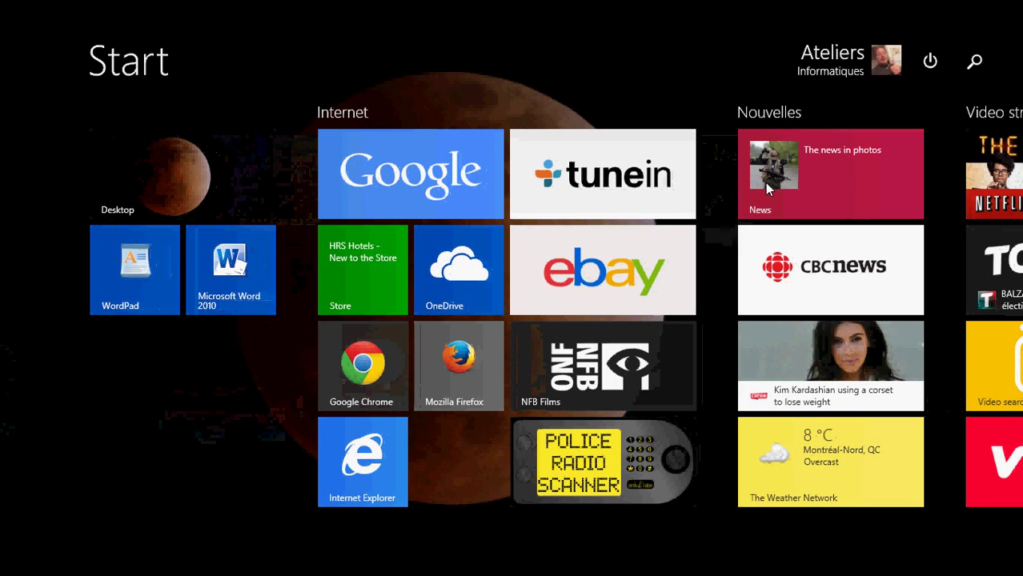
# - Browse the Start screen's tile groups and return to the desktop through its tile
pyautogui.scroll(-3, 765, 183)
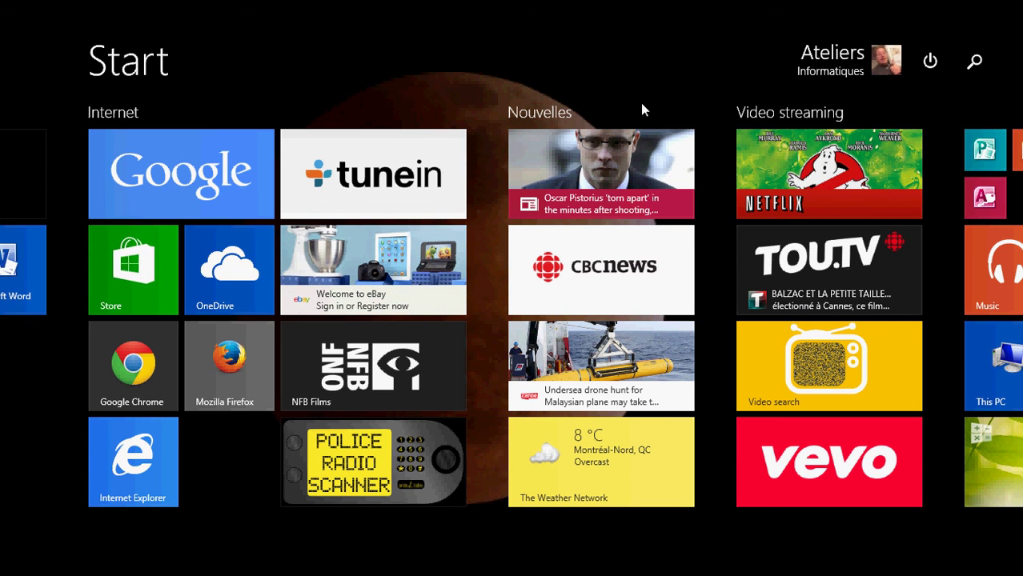
pyautogui.scroll(2, 642, 110)
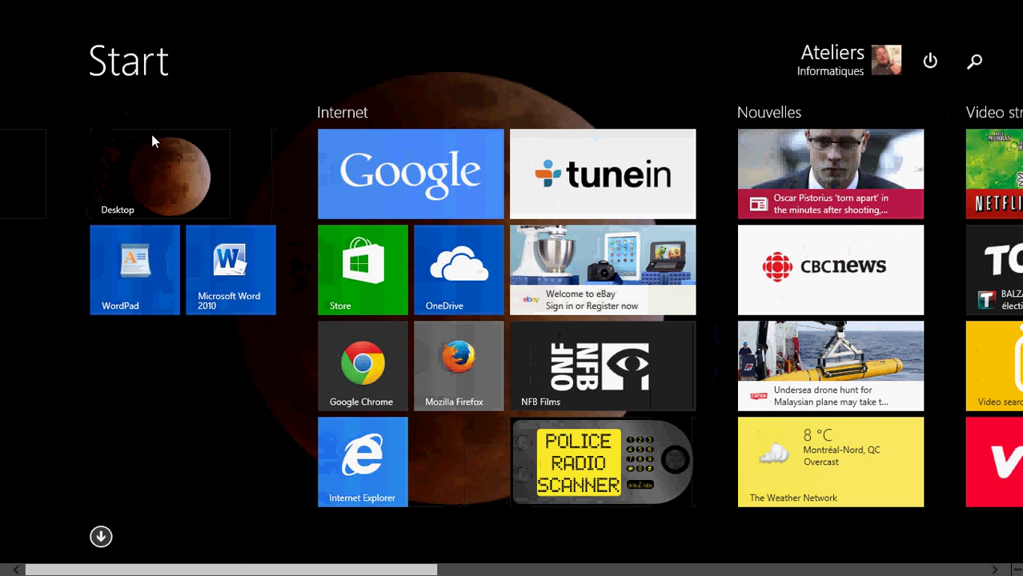
pyautogui.click(195, 186)
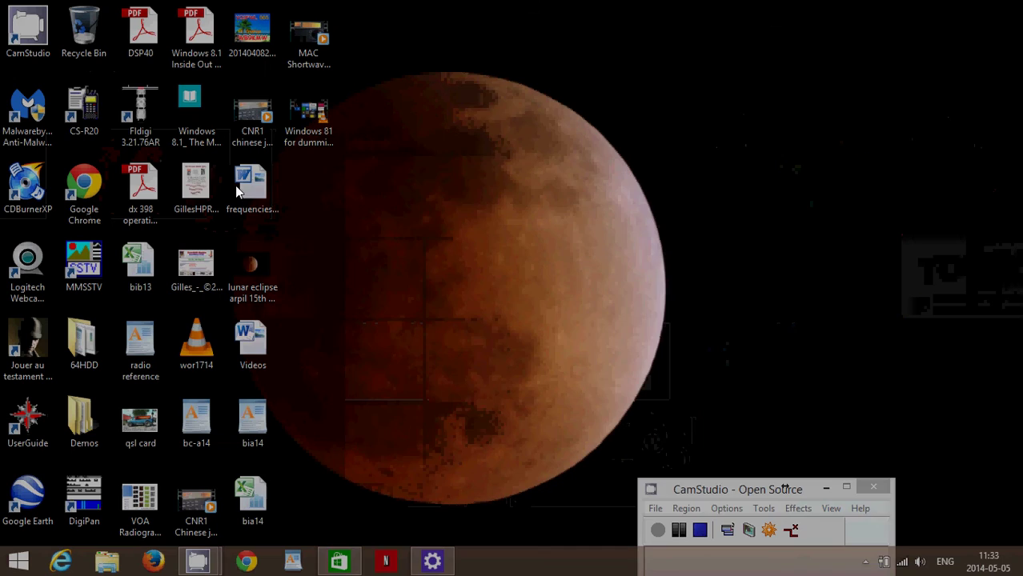